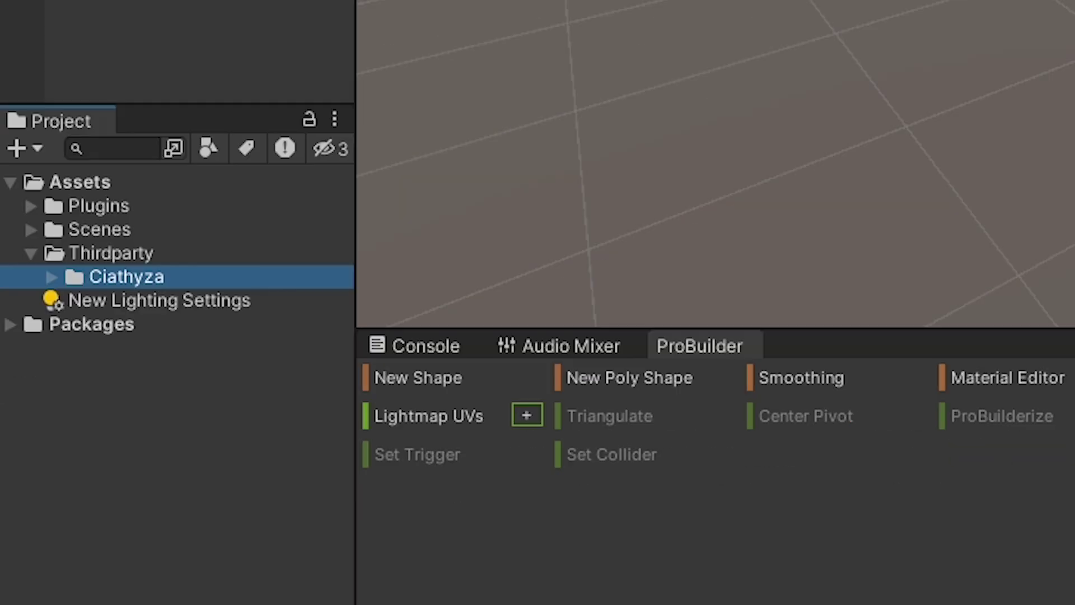
Browse to Ciathyza > Gridbox Prototype Materials > Materials > Standard and select Prototype_512x512_Blue1.
{"action": "key", "text": "Right"}
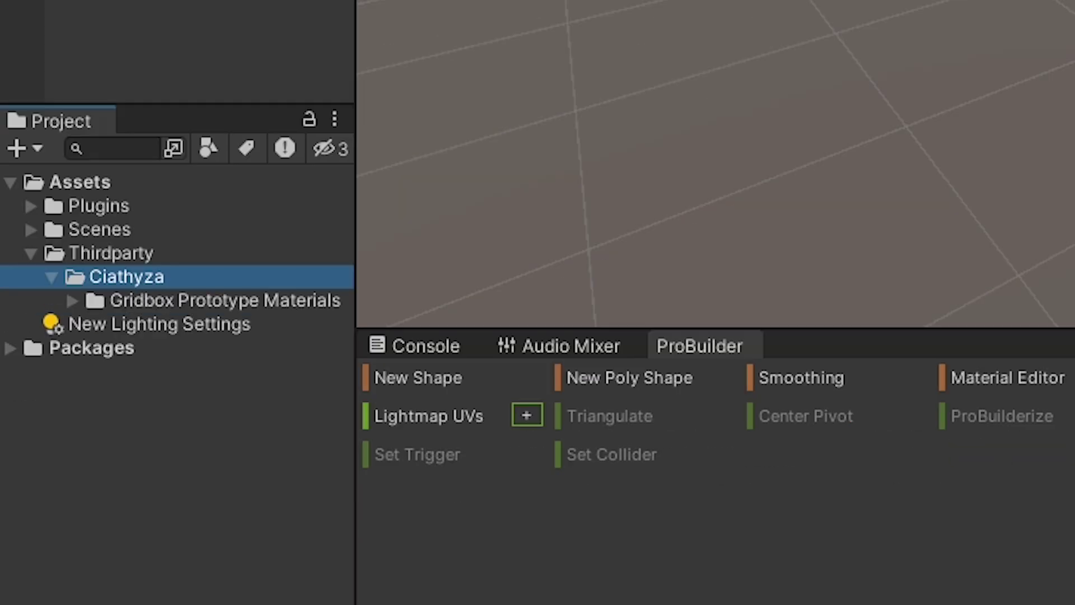
{"action": "left_click", "coordinate": [72, 301]}
{"action": "left_click", "coordinate": [93, 348]}
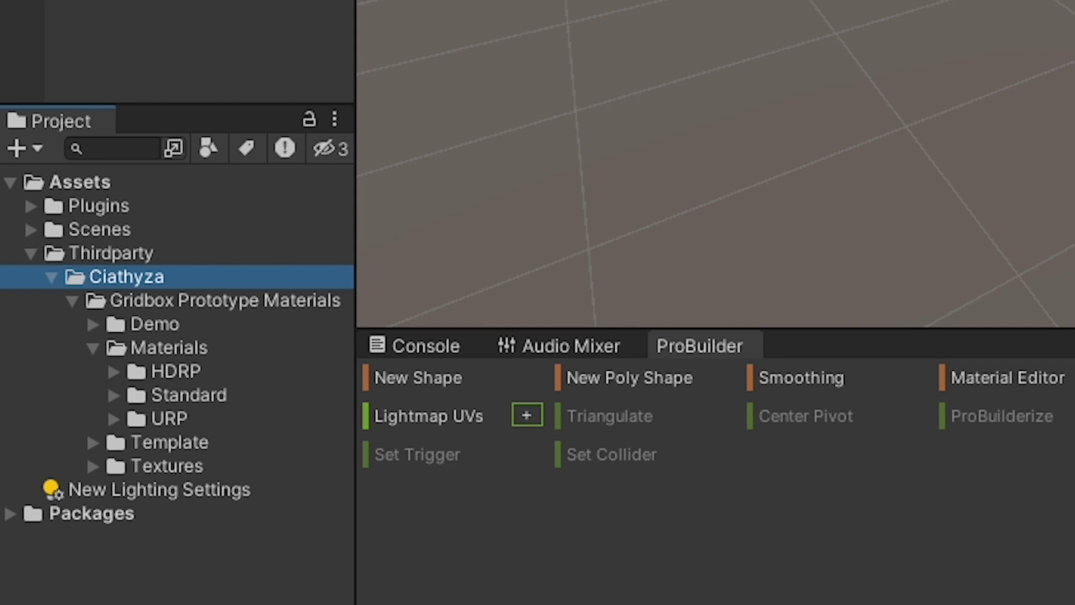
{"action": "left_click", "coordinate": [113, 395]}
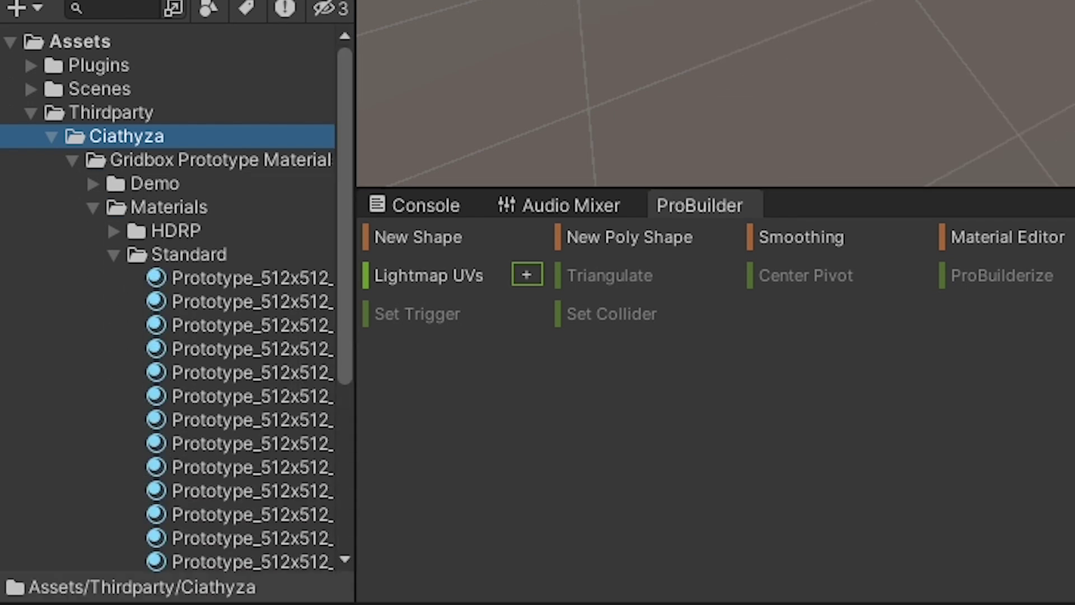
{"action": "left_click", "coordinate": [252, 278]}
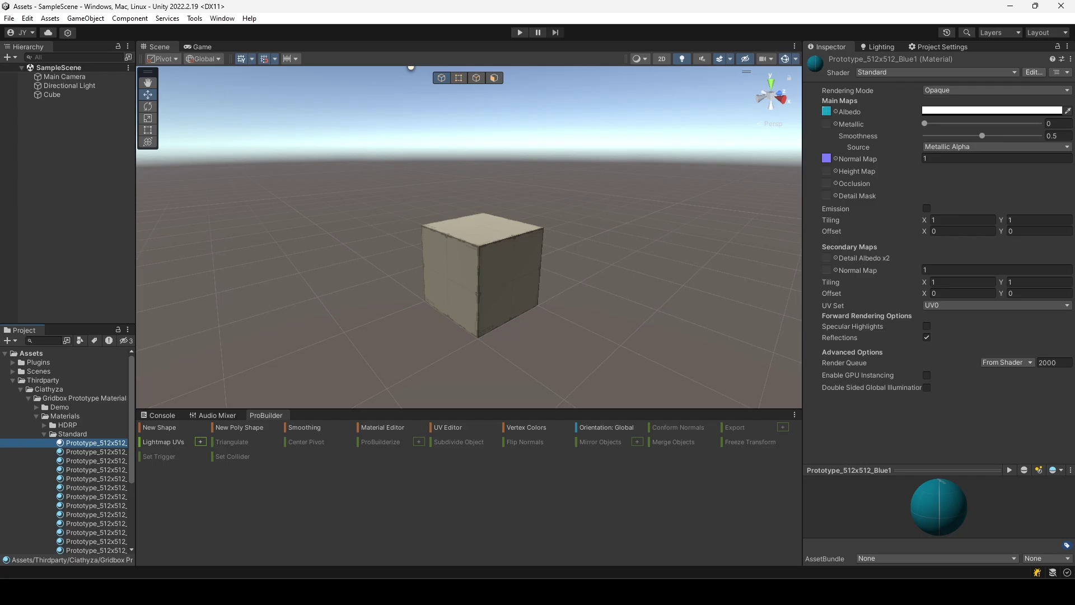
Drag Prototype_512x512_Blue1, then another prototype material, onto the grey cube in the Scene.
{"action": "left_click_drag", "start_coordinate": [93, 442], "coordinate": [481, 274]}
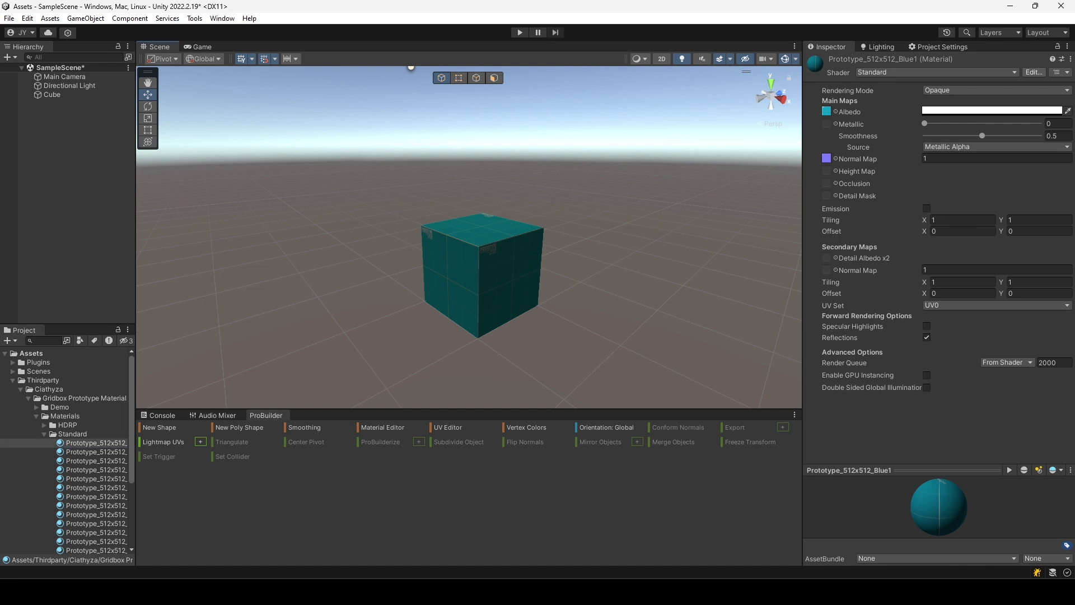
{"action": "left_click_drag", "start_coordinate": [94, 478], "coordinate": [482, 274]}
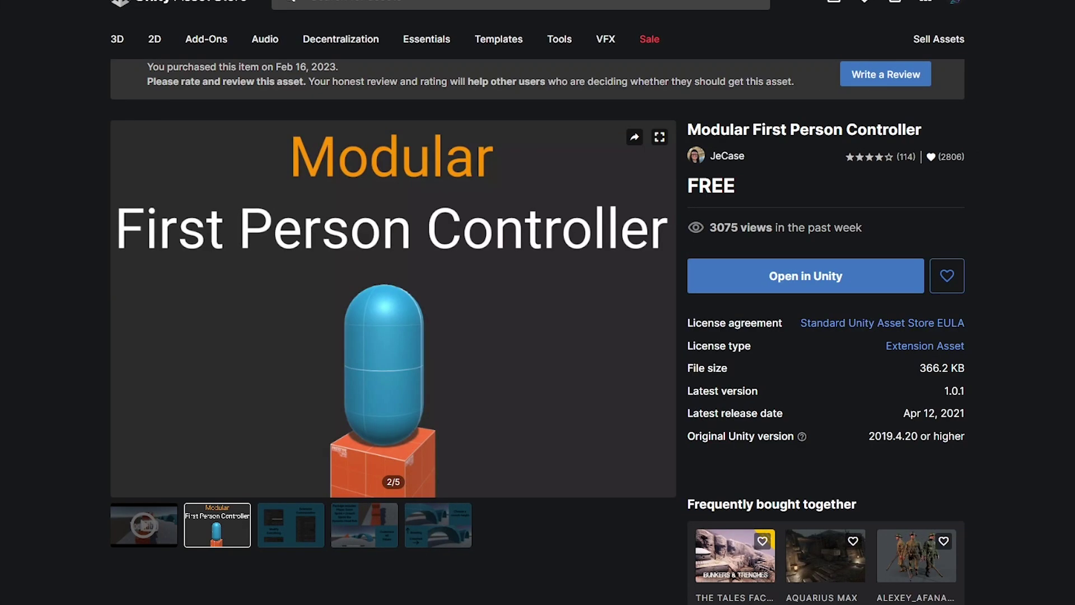
Show the next preview image in the Modular First Person Controller gallery.
{"action": "left_click", "coordinate": [290, 524]}
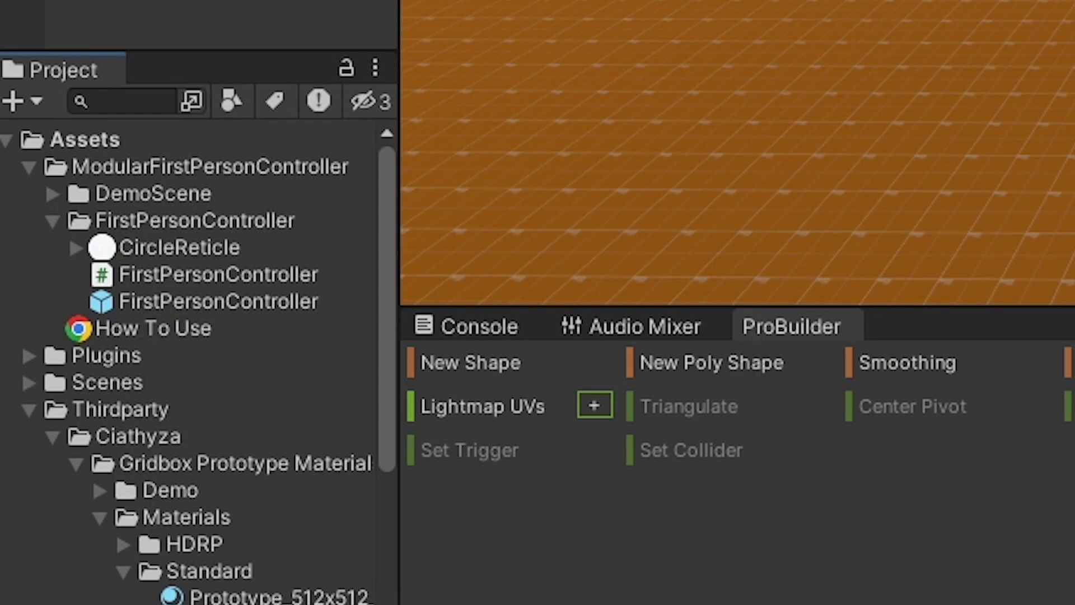
Place the FirstPersonController prefab in the scene and raise it above the floor.
{"action": "left_click", "coordinate": [219, 301]}
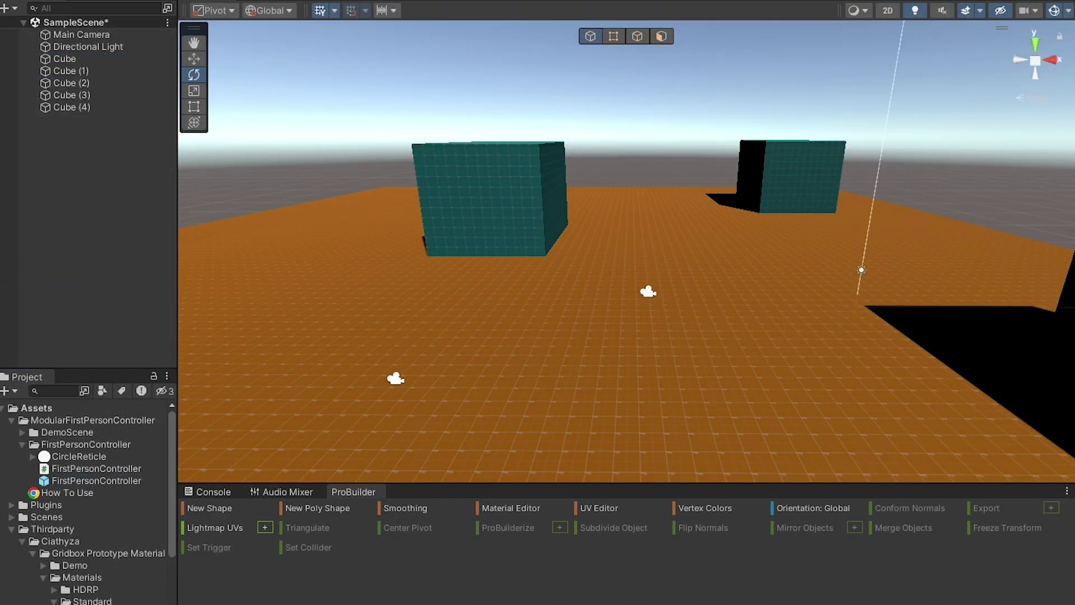
{"action": "left_click_drag", "start_coordinate": [96, 480], "coordinate": [391, 385]}
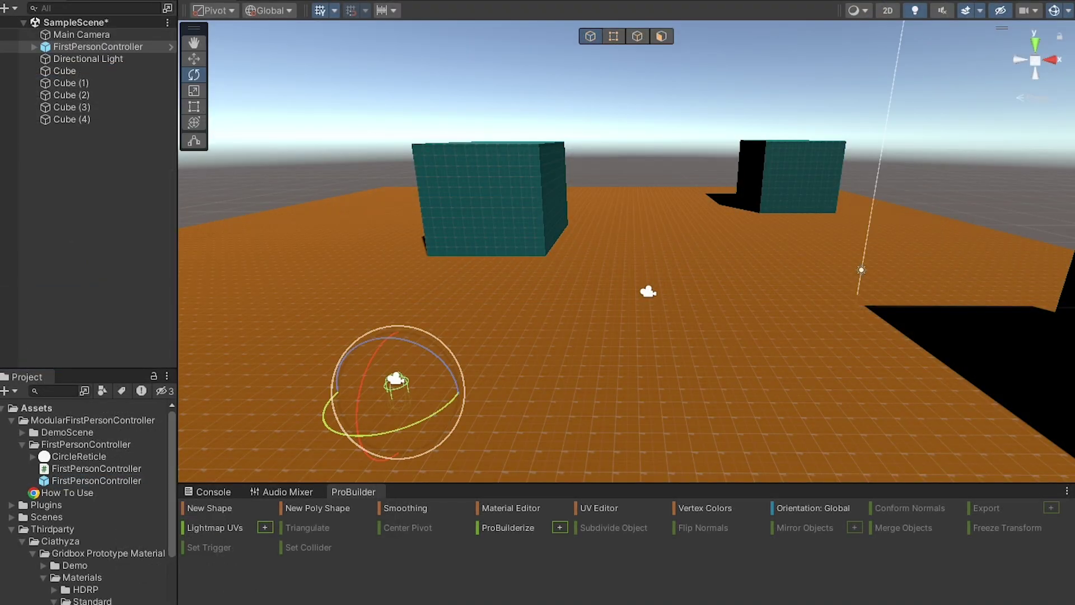
{"action": "key", "text": "f"}
{"action": "left_click_drag", "start_coordinate": [598, 154], "coordinate": [598, 118]}
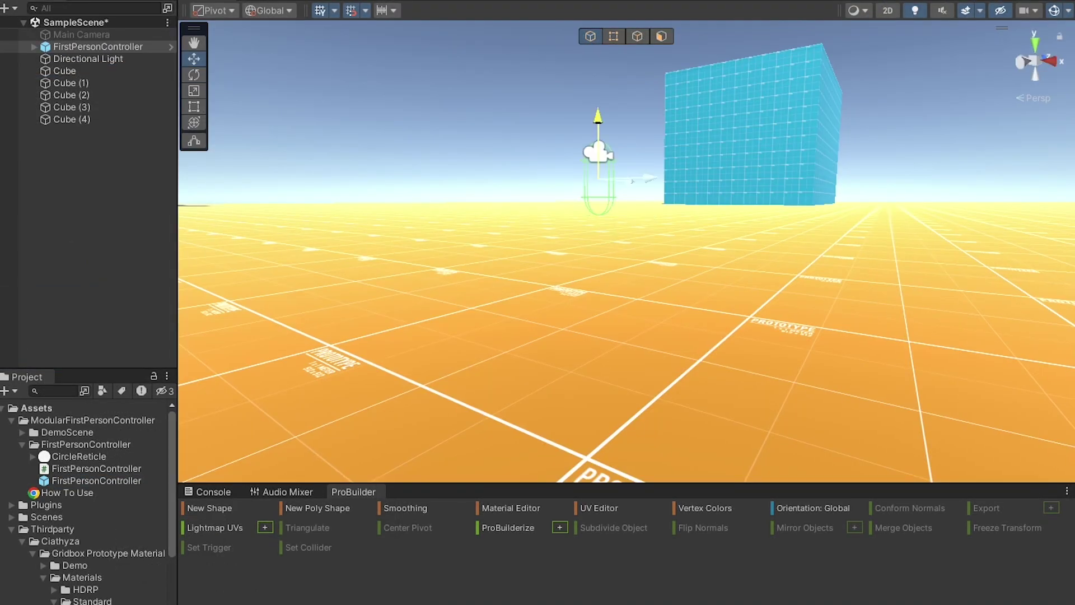
Play-test the scene, walking among the cubes and spawning a white sphere with Space.
{"action": "key", "text": "ctrl+p"}
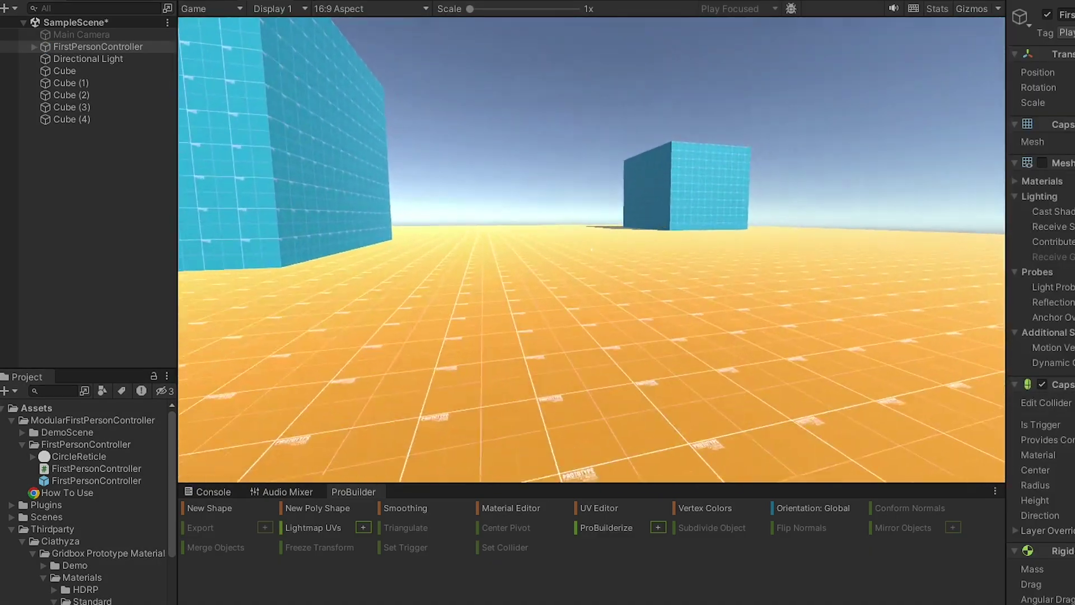
{"action": "key", "text": "w"}
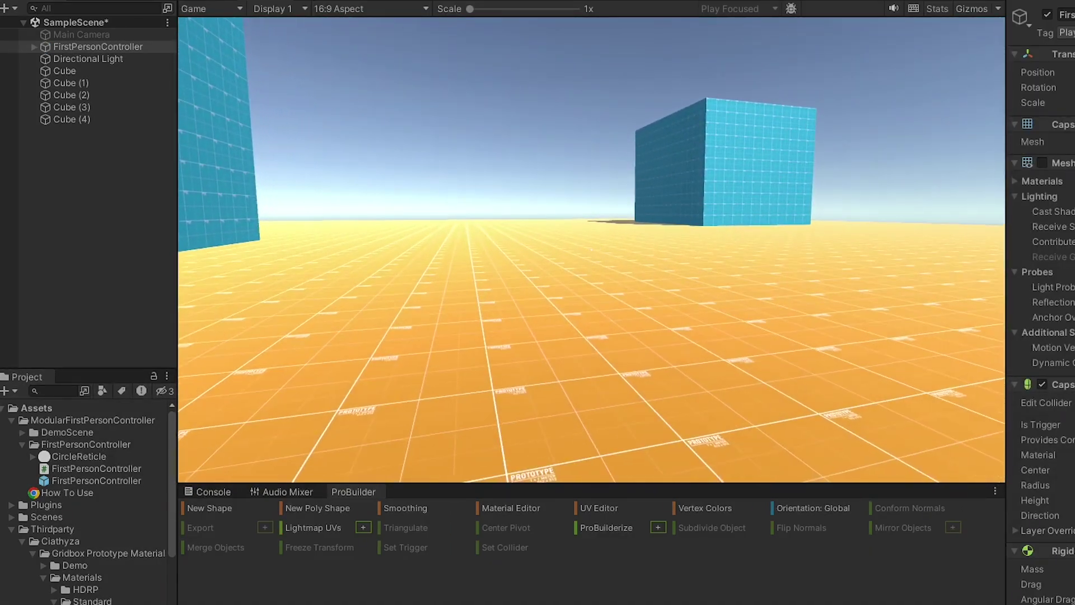
{"action": "key", "text": "w"}
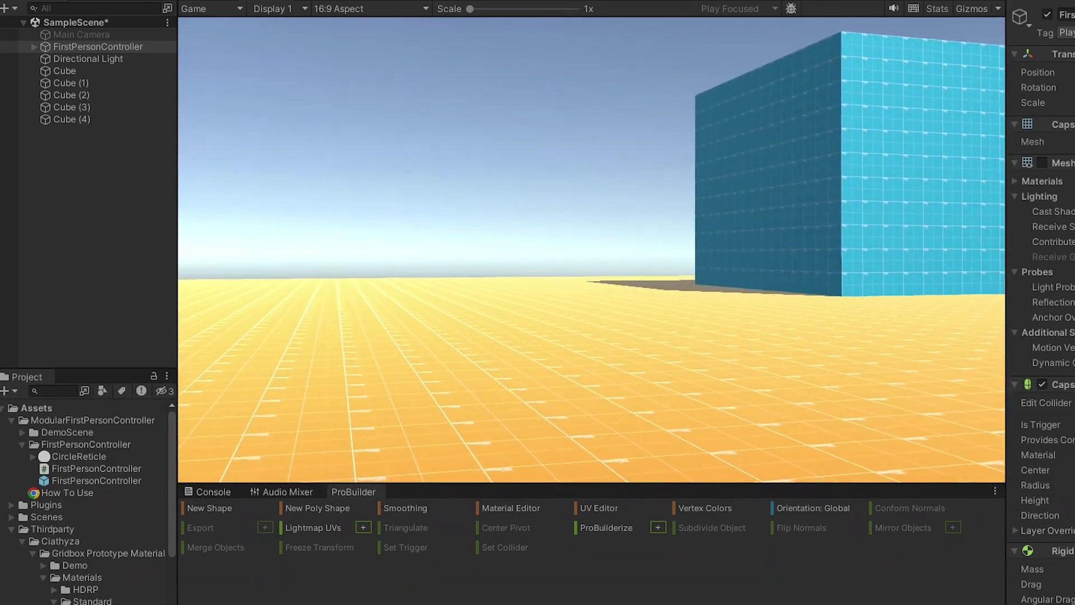
{"action": "key", "text": "w"}
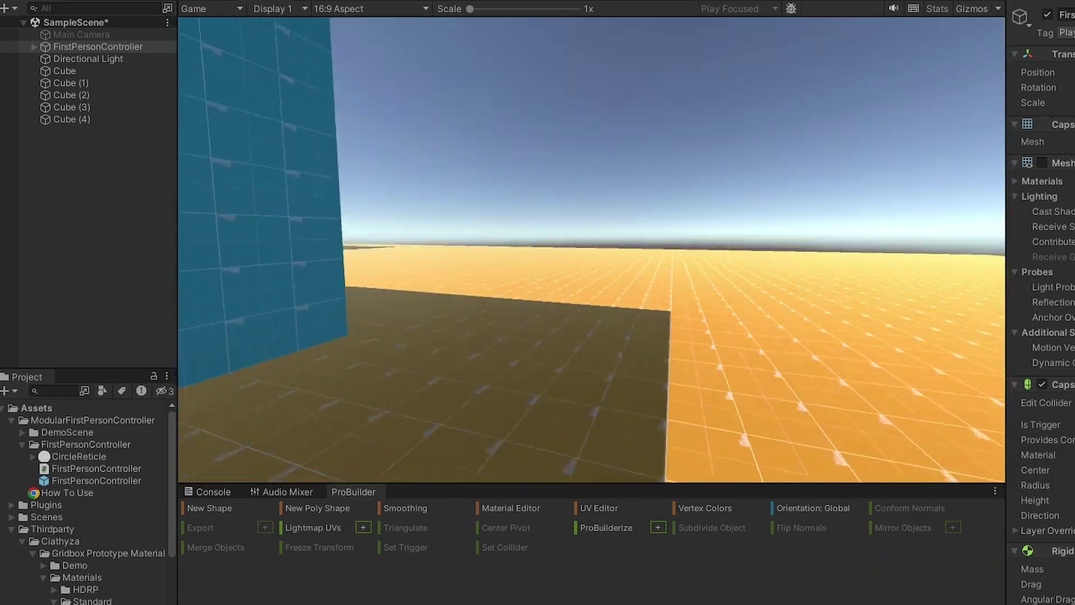
{"action": "key", "text": "w"}
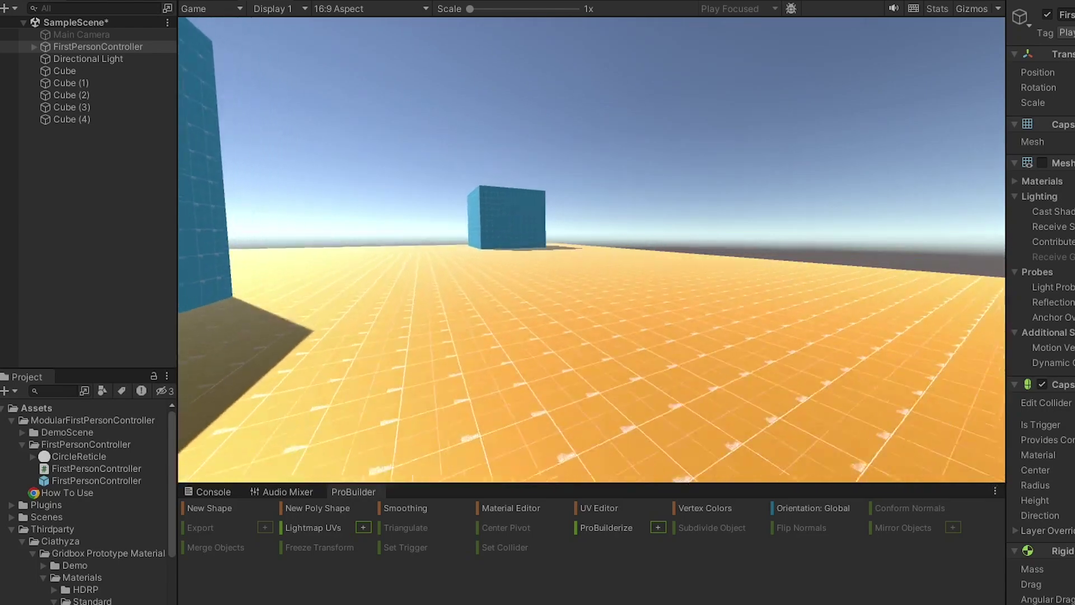
{"action": "key", "text": "space"}
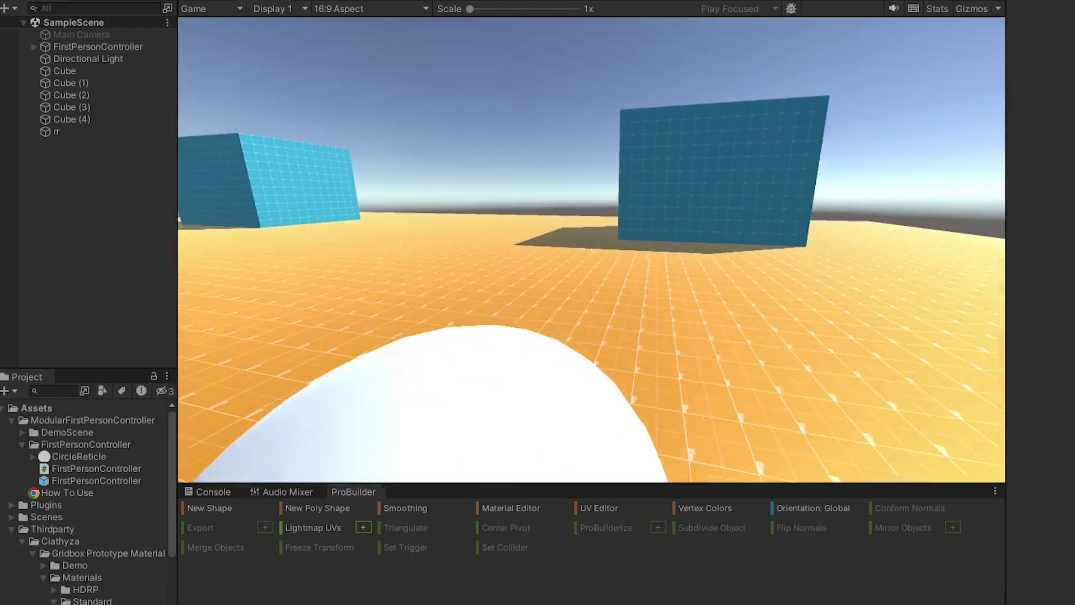
{"action": "key", "text": "w"}
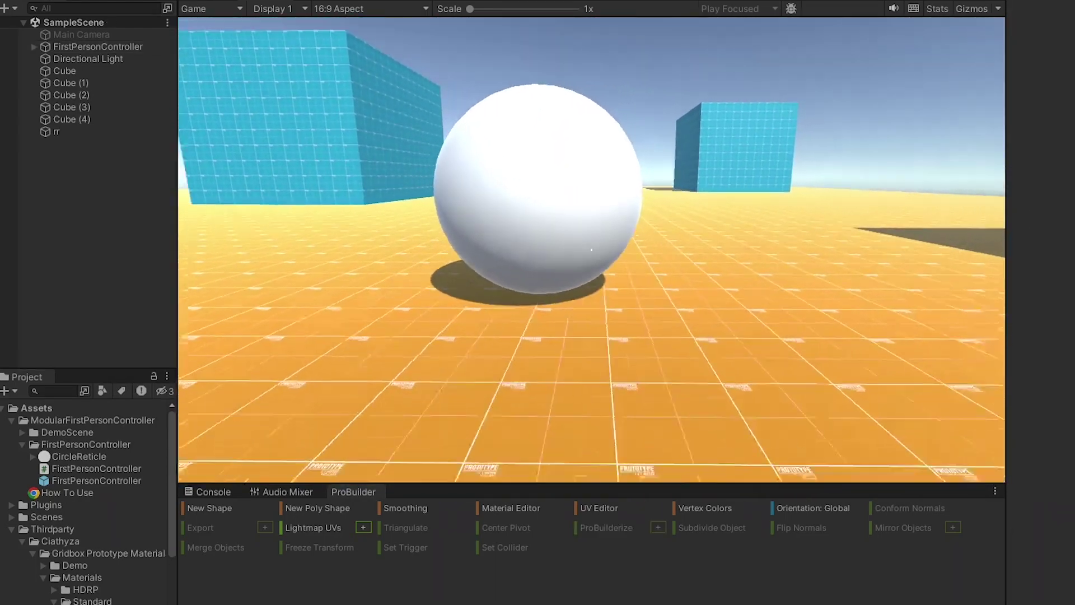
{"action": "key", "text": "w"}
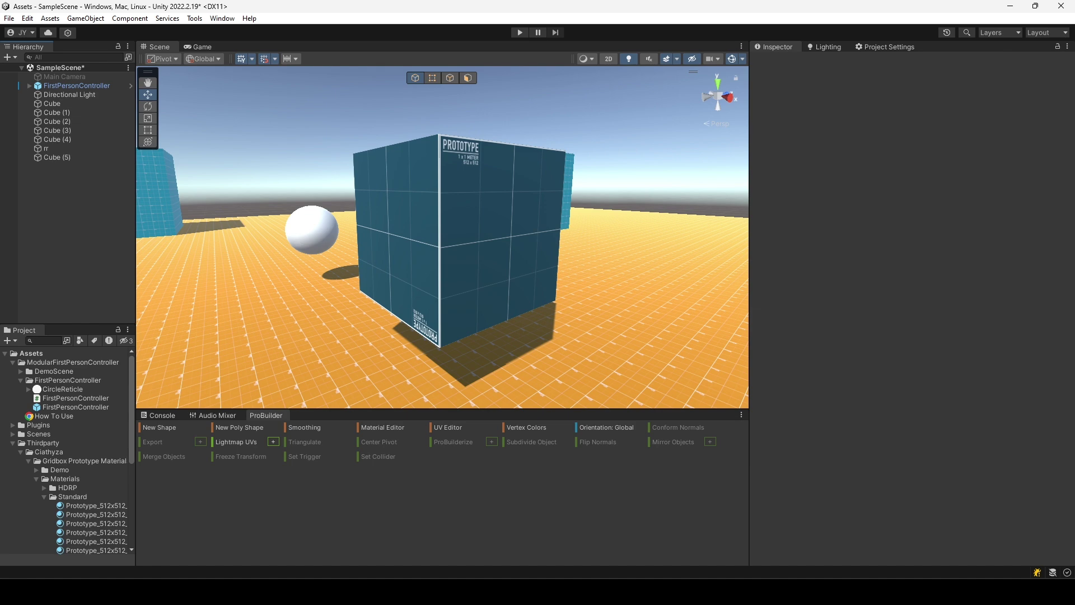
Bring up the Hierarchy's context menu for creating a new scene object.
{"action": "right_click", "coordinate": [65, 171]}
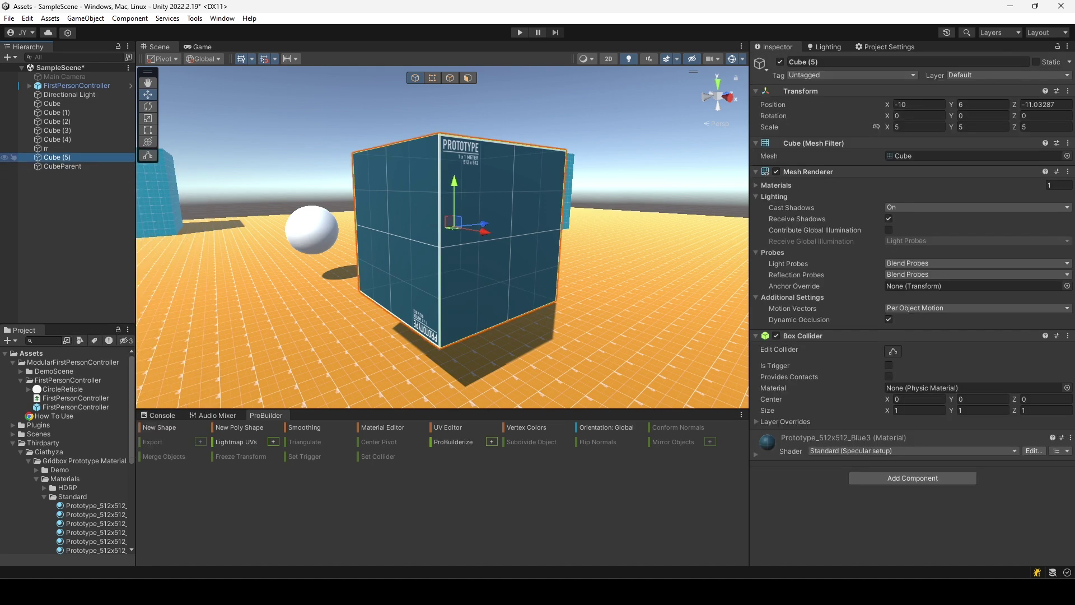
Copy Cube (5)'s Transform values and paste them onto CubeParent.
{"action": "right_click", "coordinate": [804, 92]}
{"action": "mouse_move", "coordinate": [862, 180]}
{"action": "left_click", "coordinate": [966, 239]}
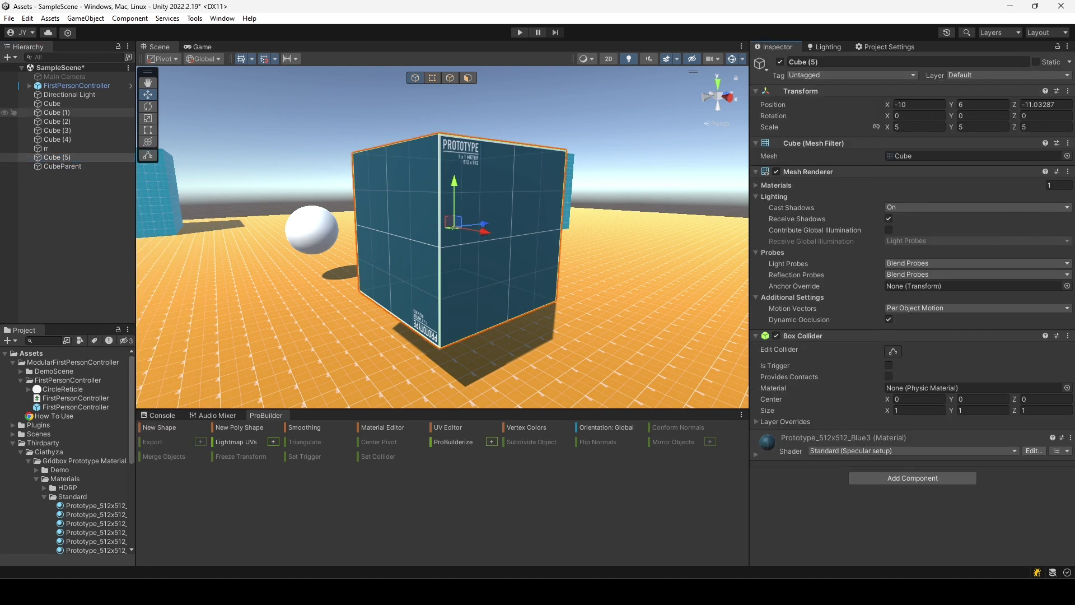
{"action": "left_click", "coordinate": [62, 167]}
{"action": "right_click", "coordinate": [800, 91]}
{"action": "left_click", "coordinate": [1002, 263]}
Nest Cube (5) under CubeParent and lift it upward on Y.
{"action": "left_click", "coordinate": [57, 158]}
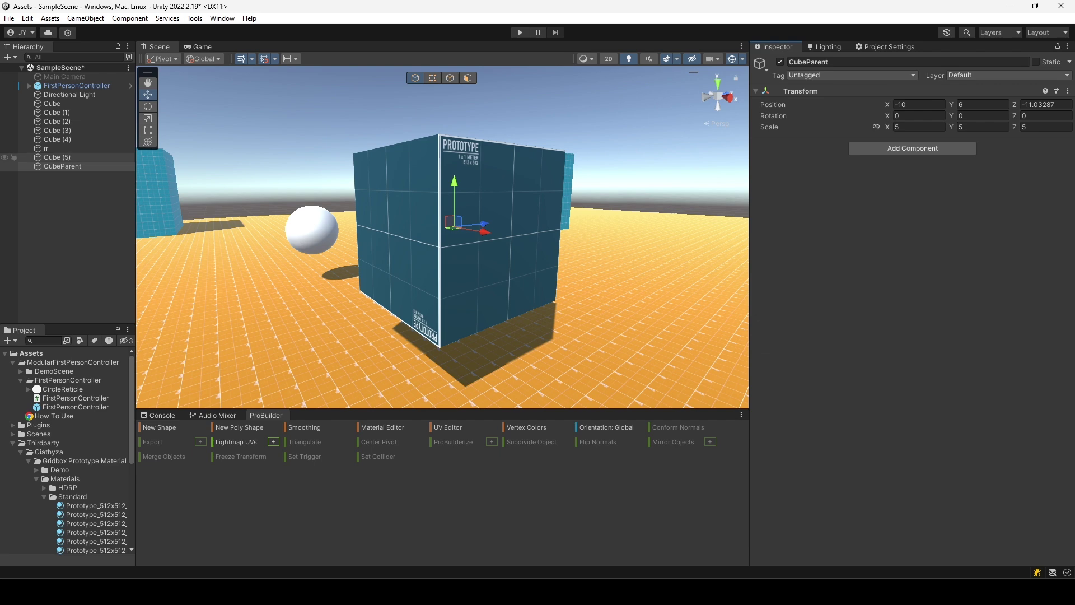
{"action": "left_click_drag", "start_coordinate": [56, 158], "coordinate": [62, 166]}
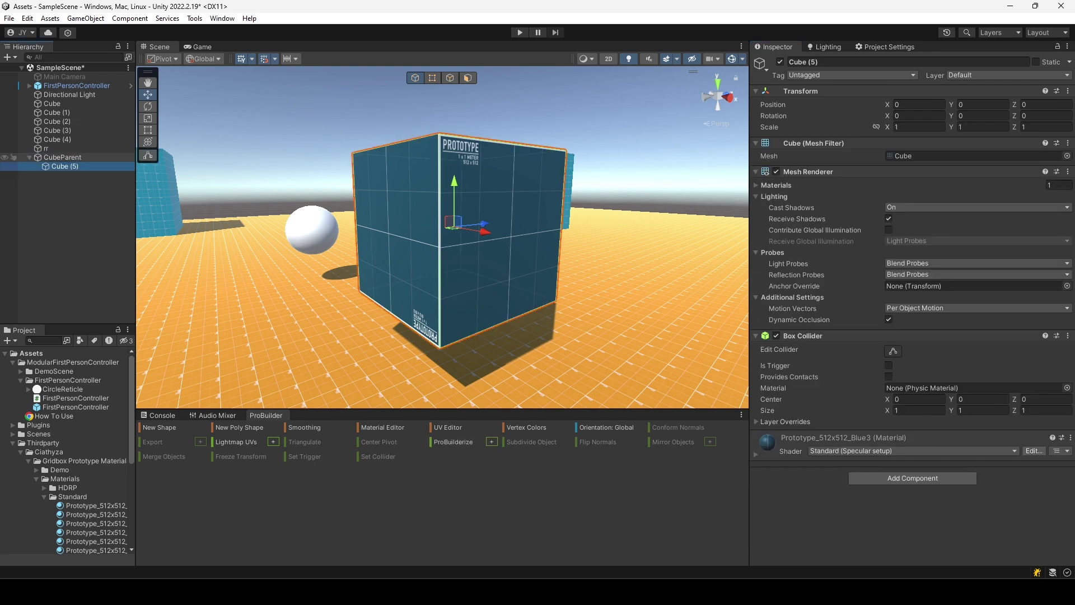
{"action": "left_click_drag", "start_coordinate": [454, 193], "coordinate": [454, 115]}
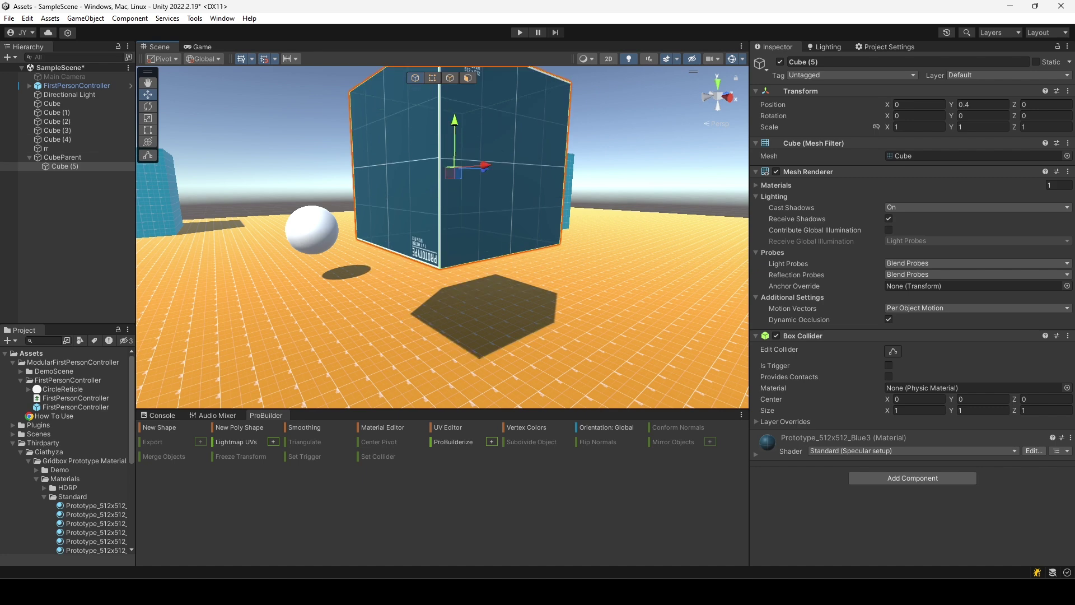
{"action": "left_click", "coordinate": [62, 157]}
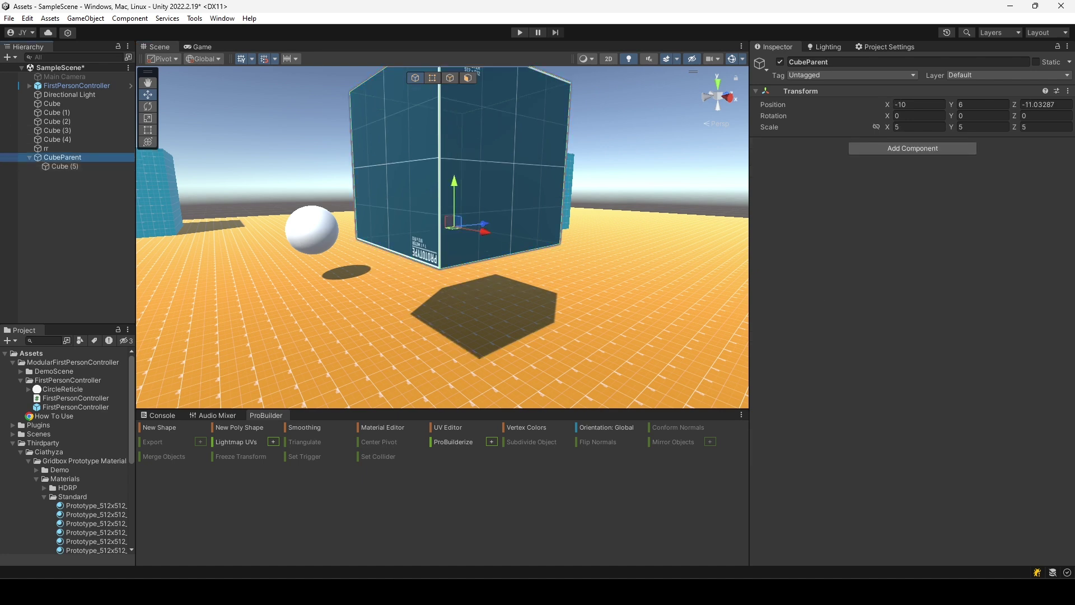
{"action": "left_click", "coordinate": [60, 166]}
{"action": "left_click_drag", "start_coordinate": [454, 140], "coordinate": [454, 96]}
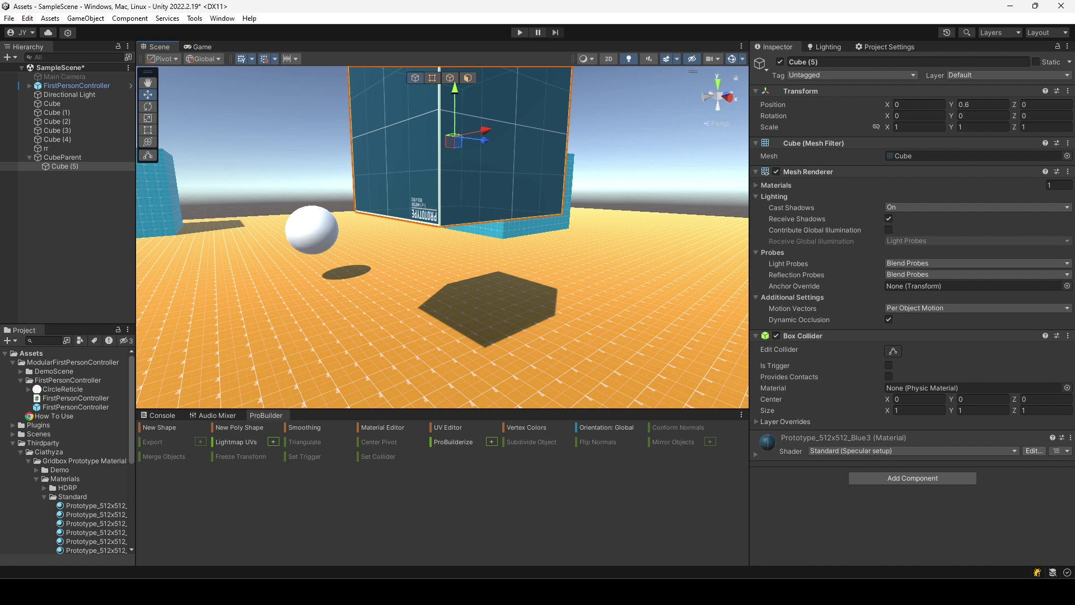
{"action": "left_click", "coordinate": [62, 157]}
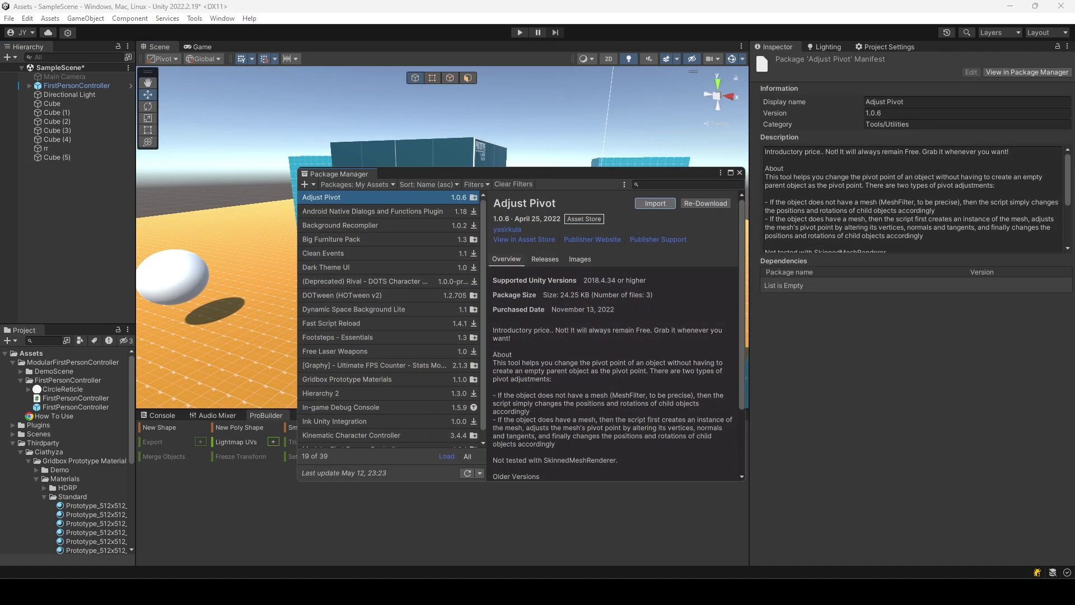
Close the Package Manager and dock the Adjust Pivot window from the Window menu.
{"action": "left_click", "coordinate": [361, 447]}
{"action": "left_click", "coordinate": [223, 18]}
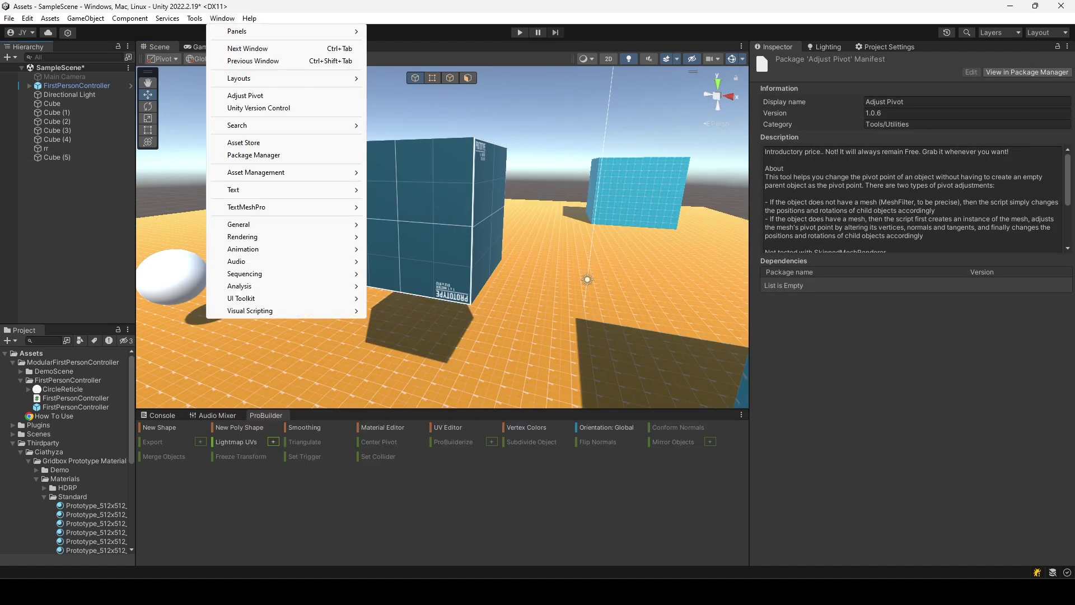
{"action": "left_click", "coordinate": [245, 95]}
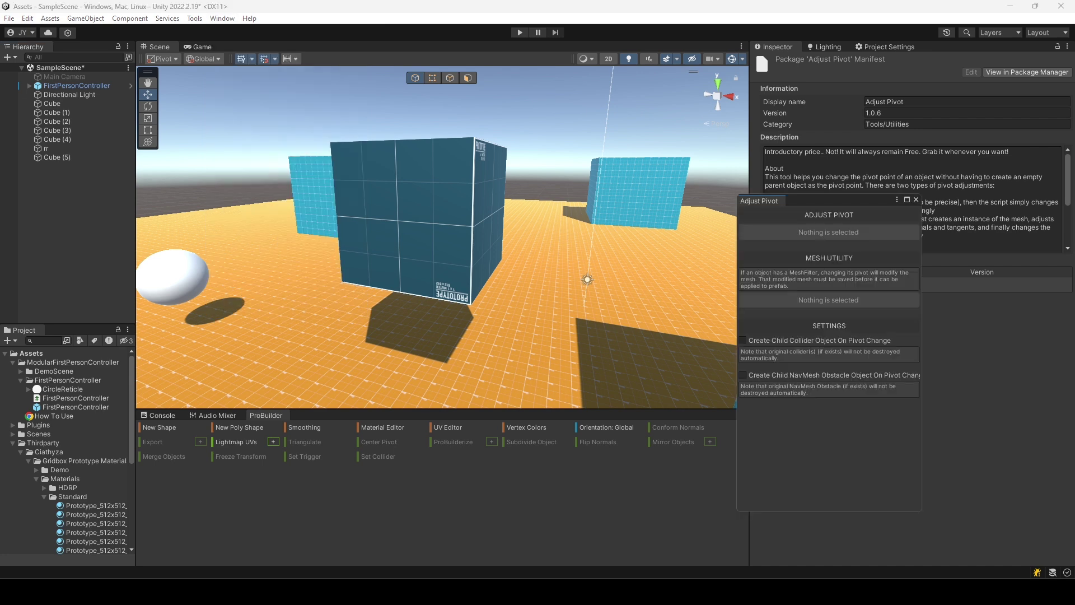
{"action": "left_click_drag", "start_coordinate": [759, 200], "coordinate": [946, 47]}
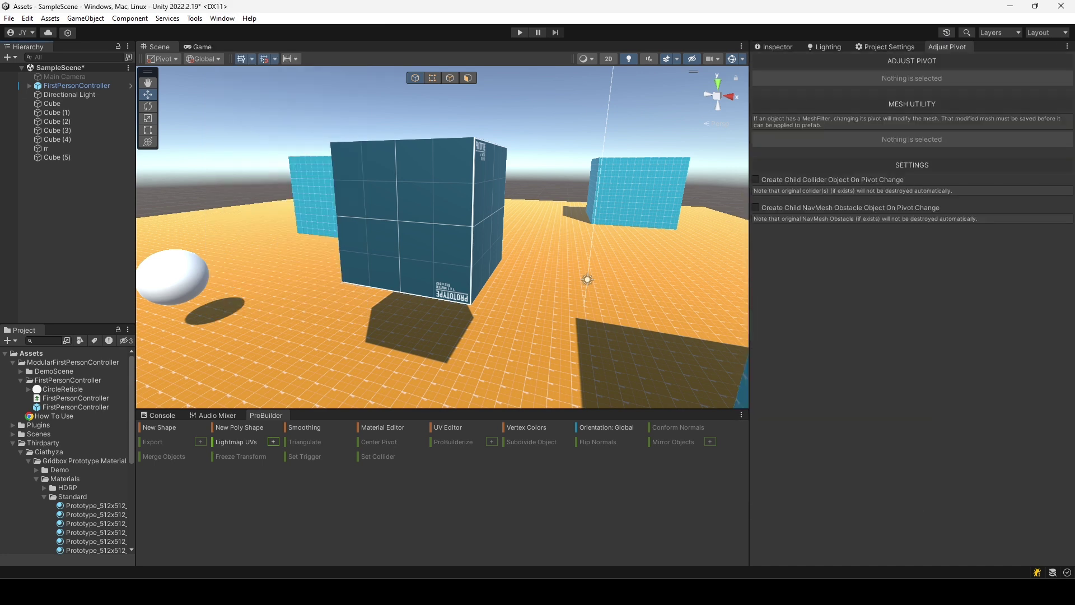
Add an empty child named 'Pivot' under Cube (5) and position it at Y -0.5.
{"action": "right_click", "coordinate": [58, 157]}
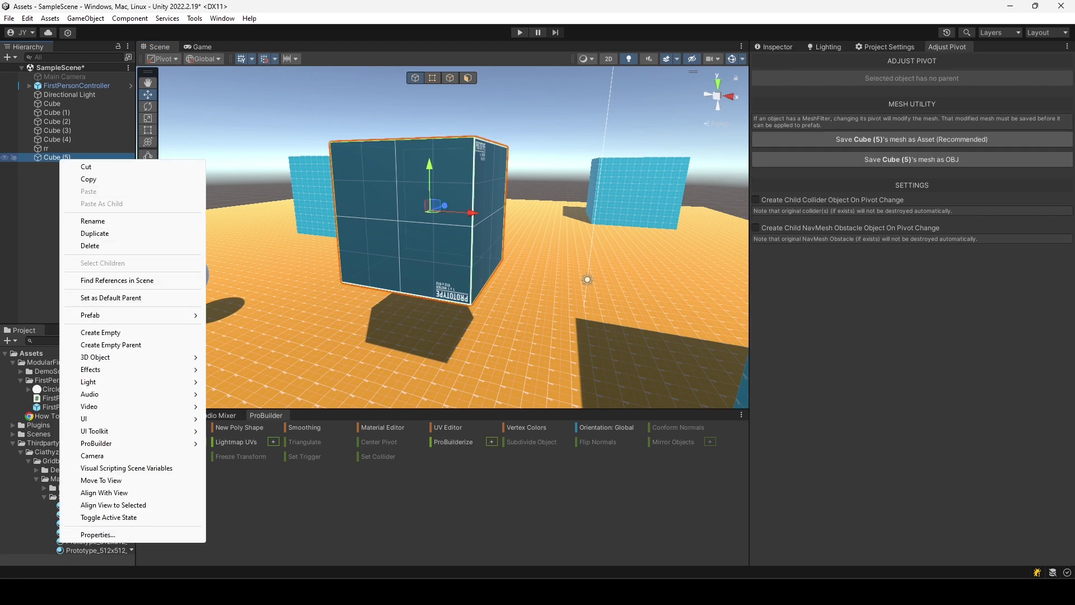
{"action": "left_click", "coordinate": [101, 332]}
{"action": "type", "text": "Pivot"}
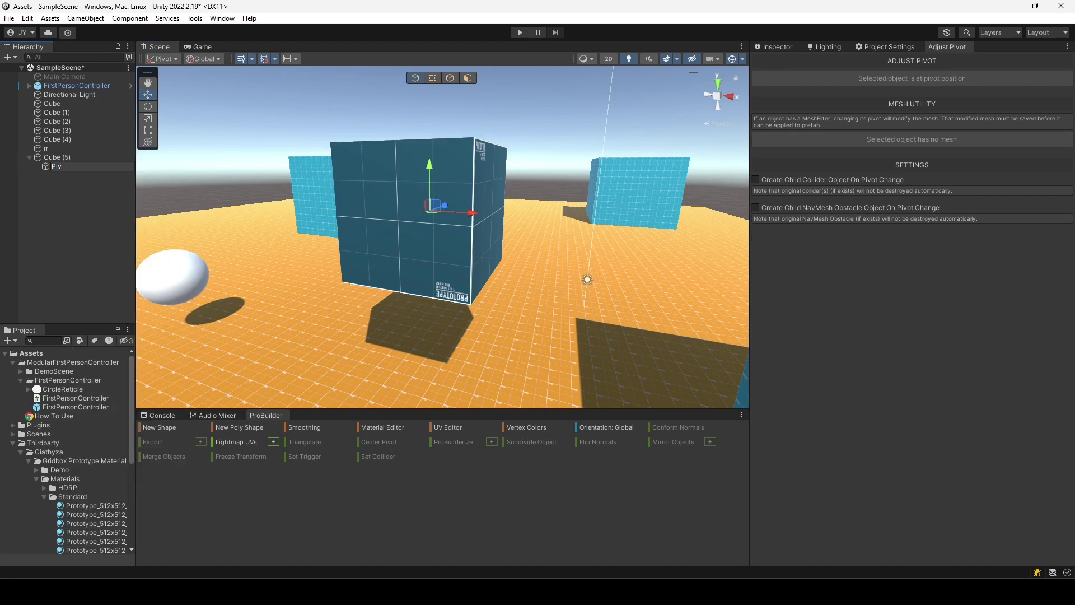
{"action": "key", "text": "Return"}
{"action": "left_click", "coordinate": [774, 47]}
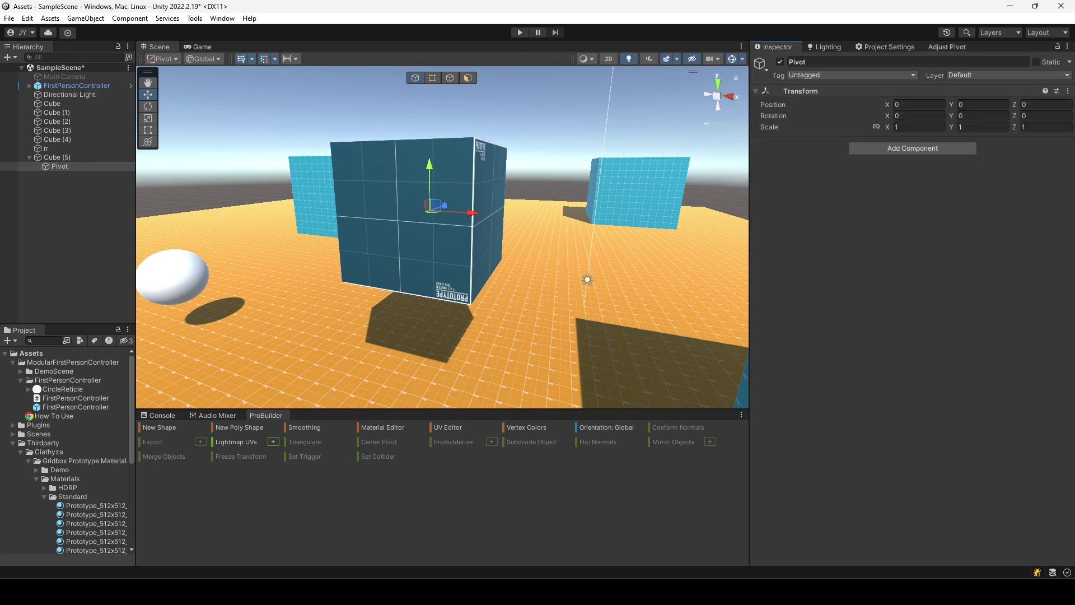
{"action": "left_click_drag", "start_coordinate": [950, 104], "coordinate": [929, 104]}
{"action": "left_click", "coordinate": [982, 104]}
{"action": "type", "text": "-5"}
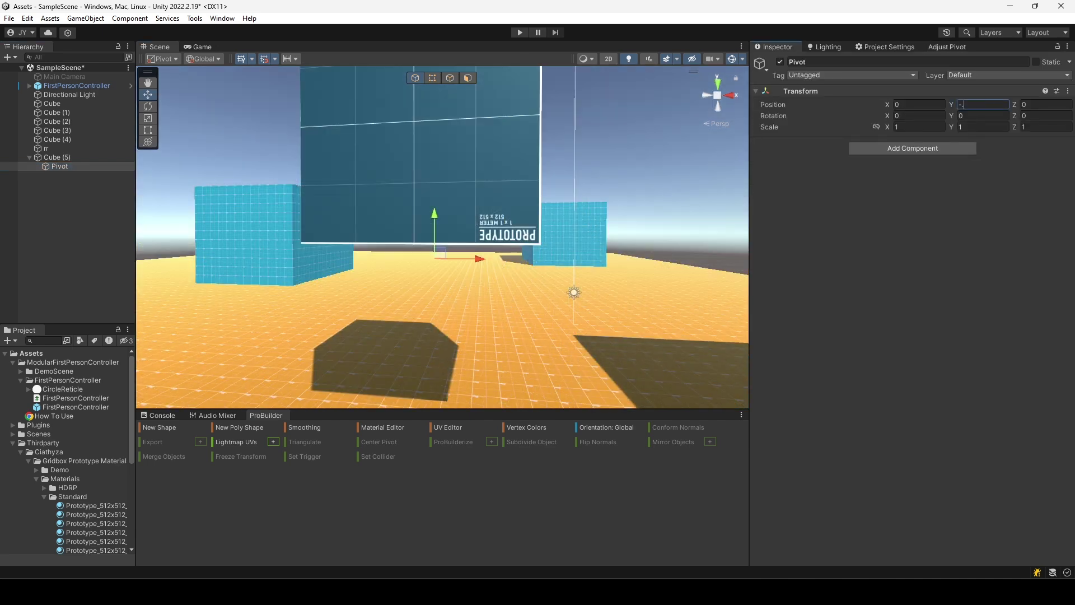
{"action": "scroll", "coordinate": [442, 235], "scroll_direction": "down", "scroll_amount": 5}
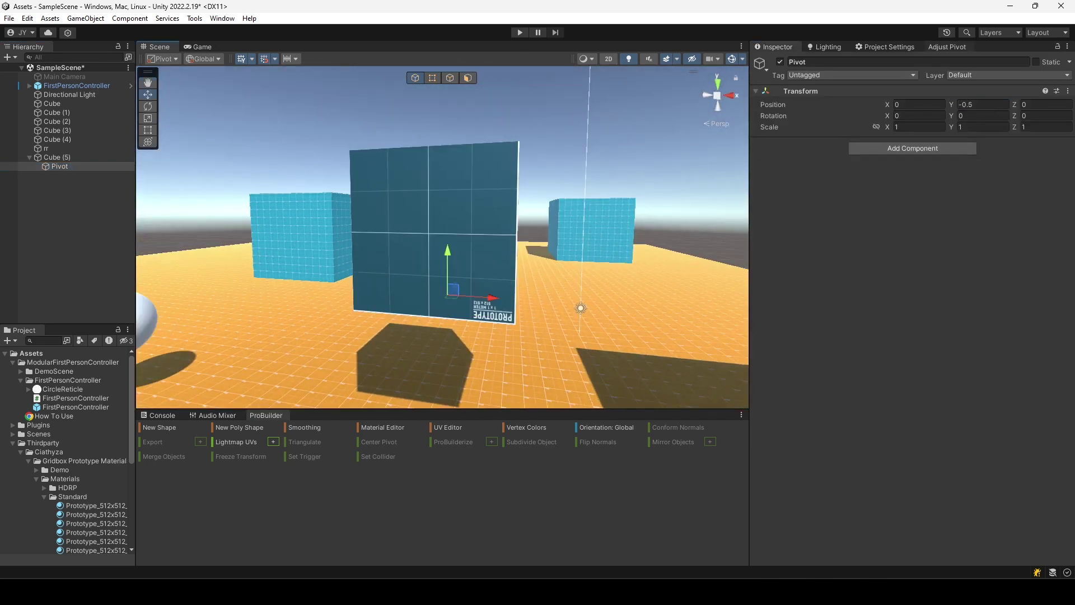
Move Cube (5)'s pivot to the Pivot object and set its Box Collider Center Y to 0.5.
{"action": "left_click", "coordinate": [947, 46]}
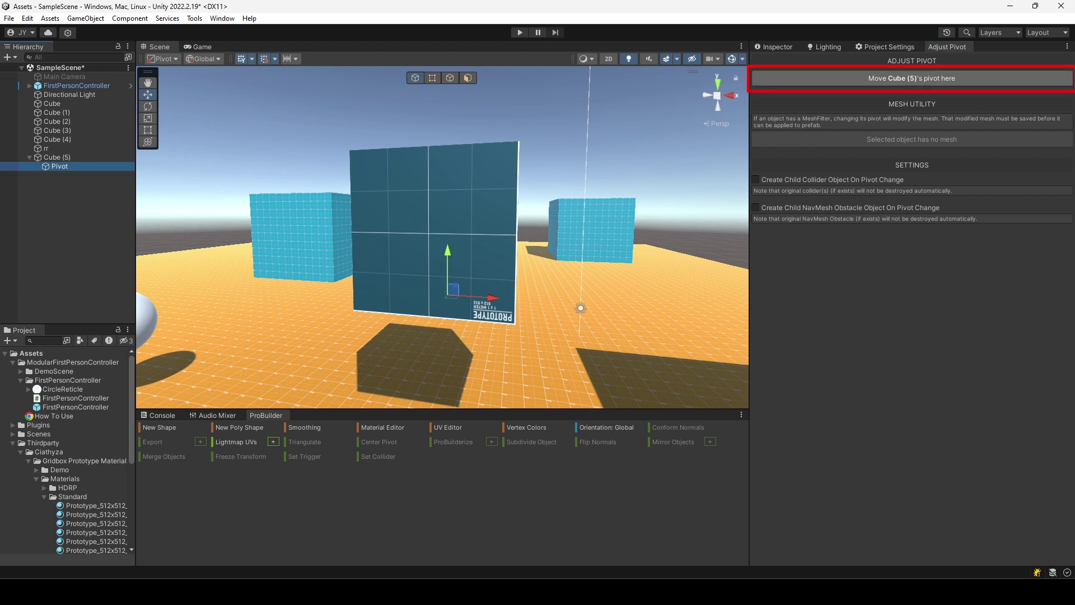
{"action": "left_click", "coordinate": [912, 78]}
{"action": "left_click", "coordinate": [57, 157]}
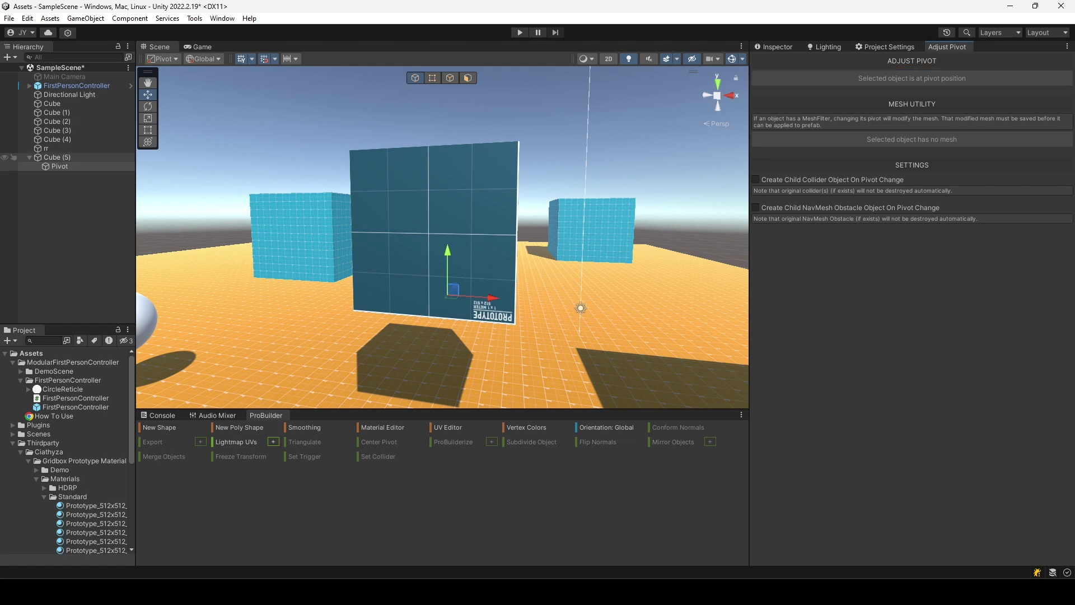
{"action": "key", "text": "f"}
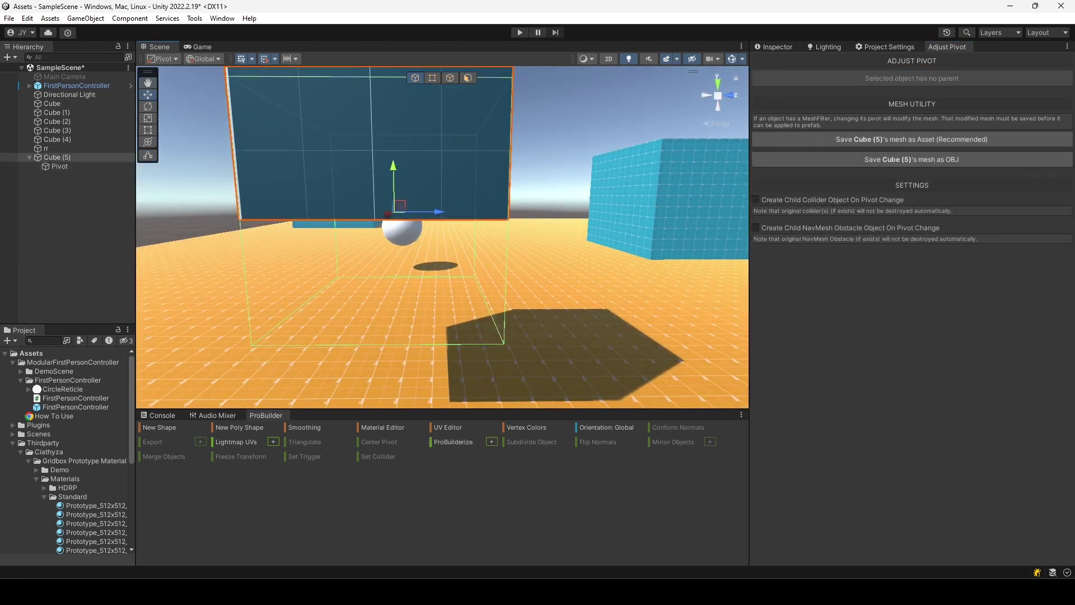
{"action": "key", "text": "ctrl+3"}
{"action": "type", "text": ".5"}
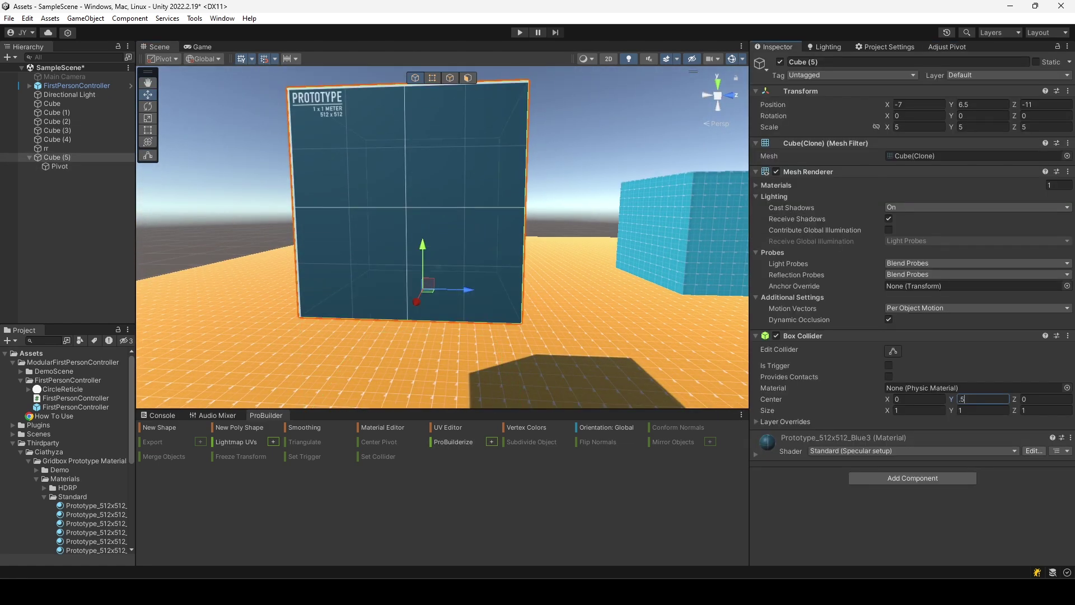
{"action": "left_click_drag", "start_coordinate": [442, 235], "coordinate": [560, 224], "text": "alt"}
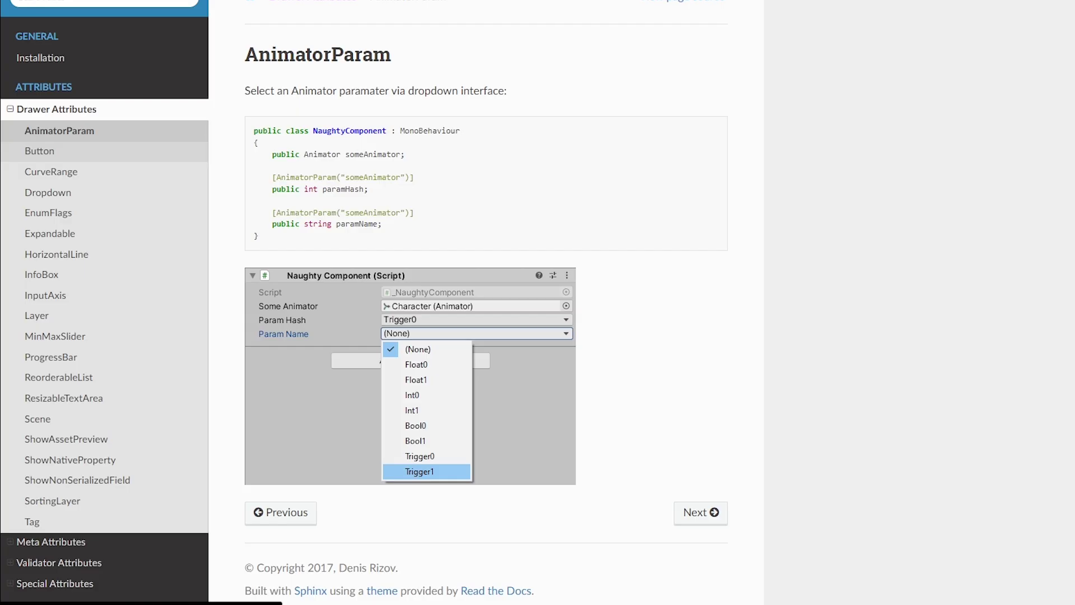
Browse the NaughtyAttributes preview images on its Asset Store page.
{"action": "left_click", "coordinate": [40, 151]}
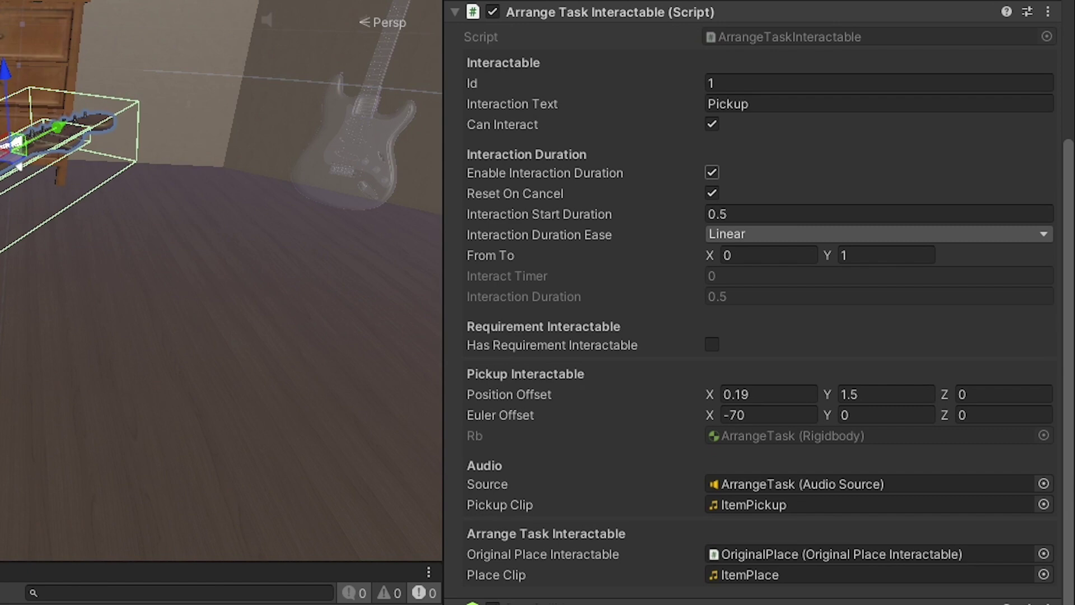
{"action": "left_click", "coordinate": [711, 172]}
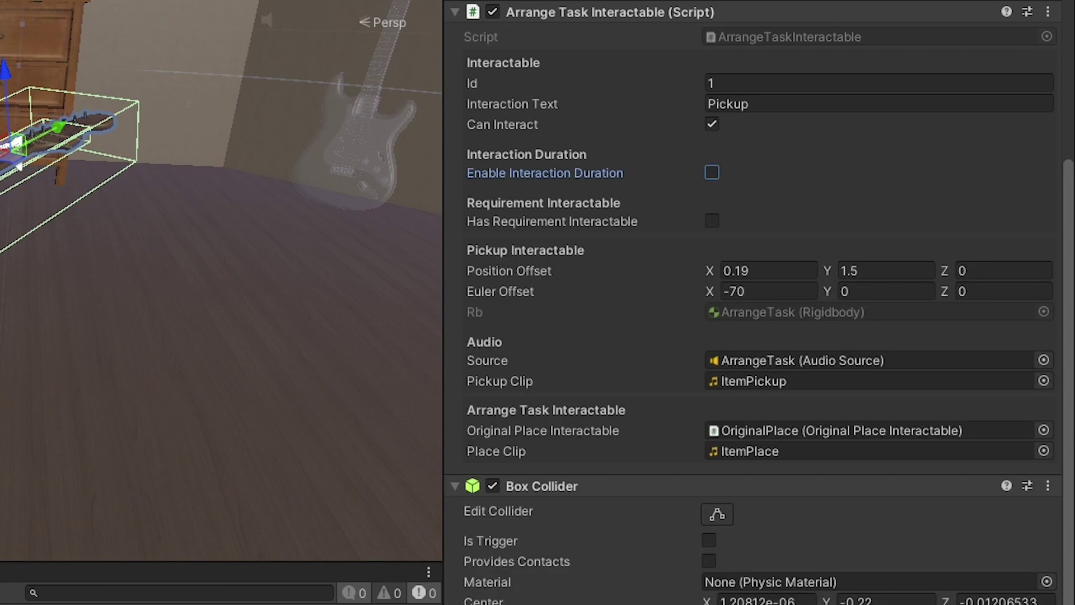
{"action": "left_click", "coordinate": [711, 172]}
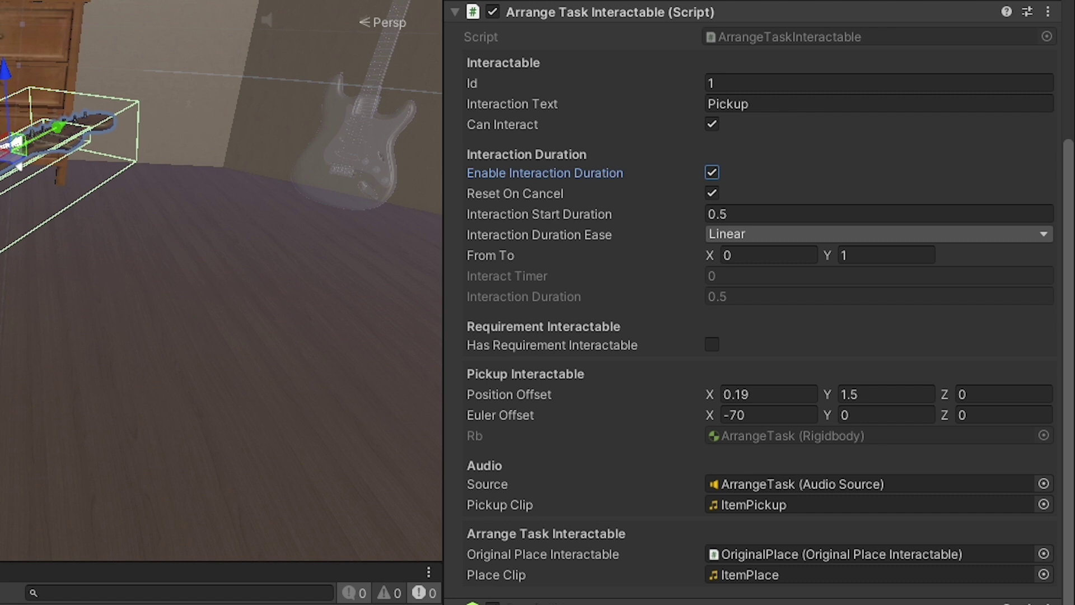
{"action": "left_click", "coordinate": [711, 344]}
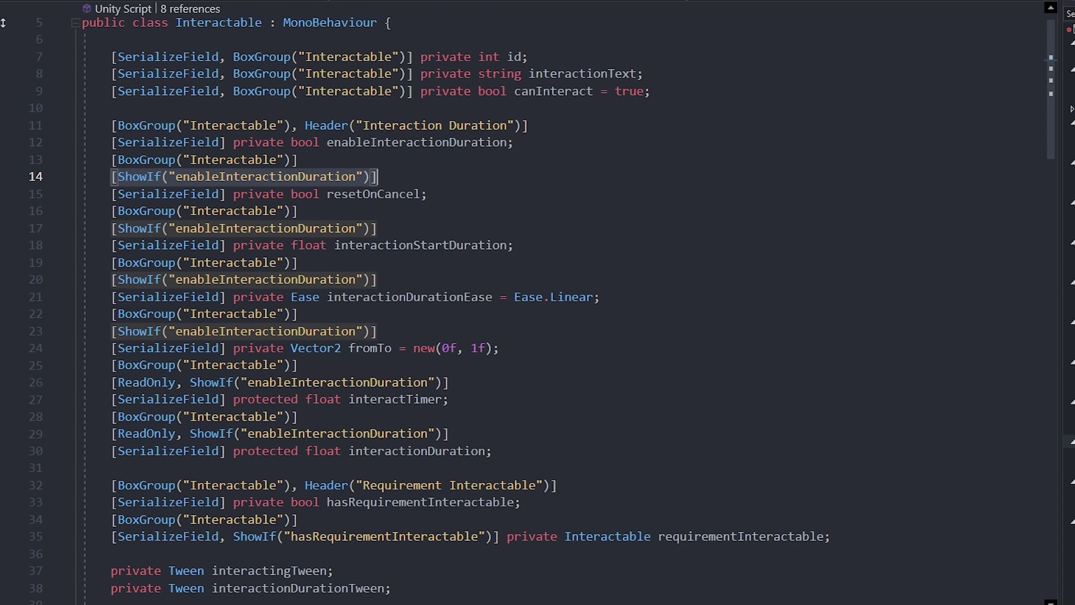
{"action": "key", "text": "Down"}
{"action": "key", "text": "Down"}
{"action": "key", "text": "Down"}
{"action": "key", "text": "Down"}
{"action": "key", "text": "Down"}
{"action": "key", "text": "Down"}
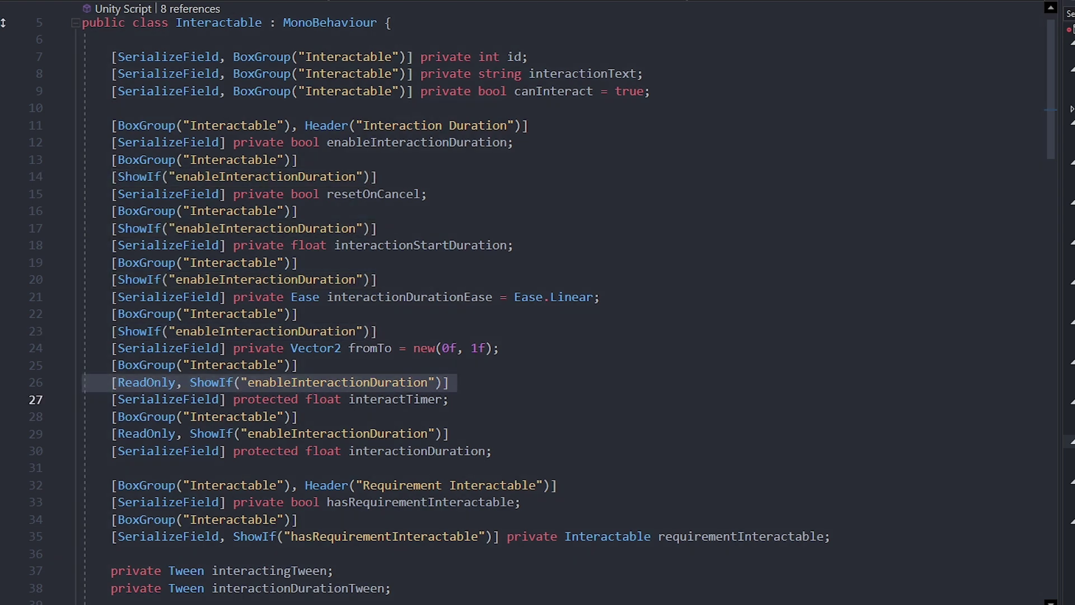
{"action": "key", "text": "Down"}
{"action": "key", "text": "Down"}
{"action": "key", "text": "Down"}
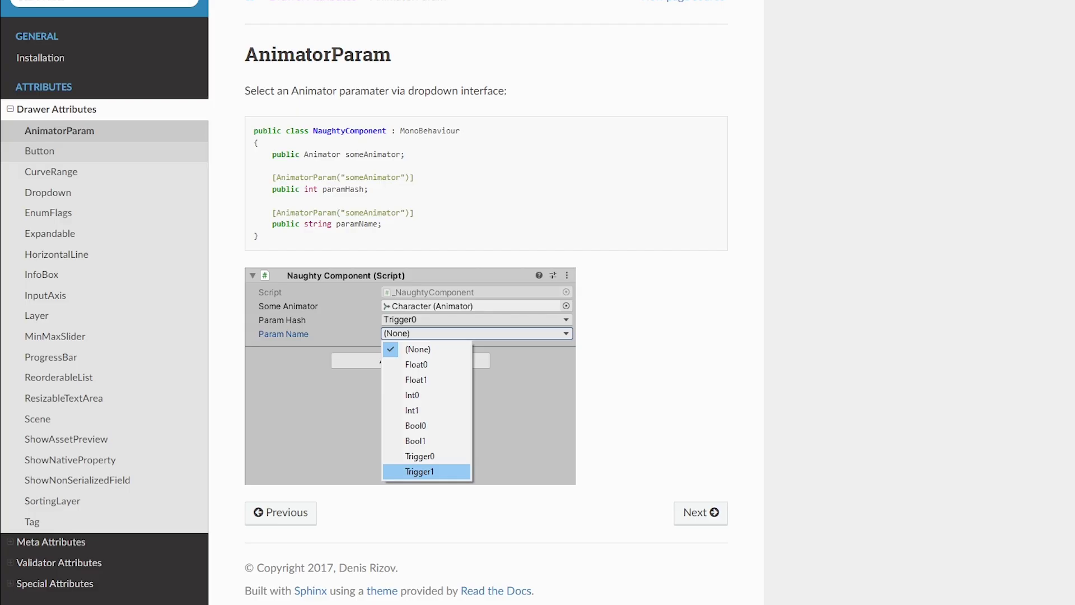
Step through the Button, CurveRange and Dropdown docs pages and scroll through the Dropdown example code.
{"action": "left_click", "coordinate": [39, 151]}
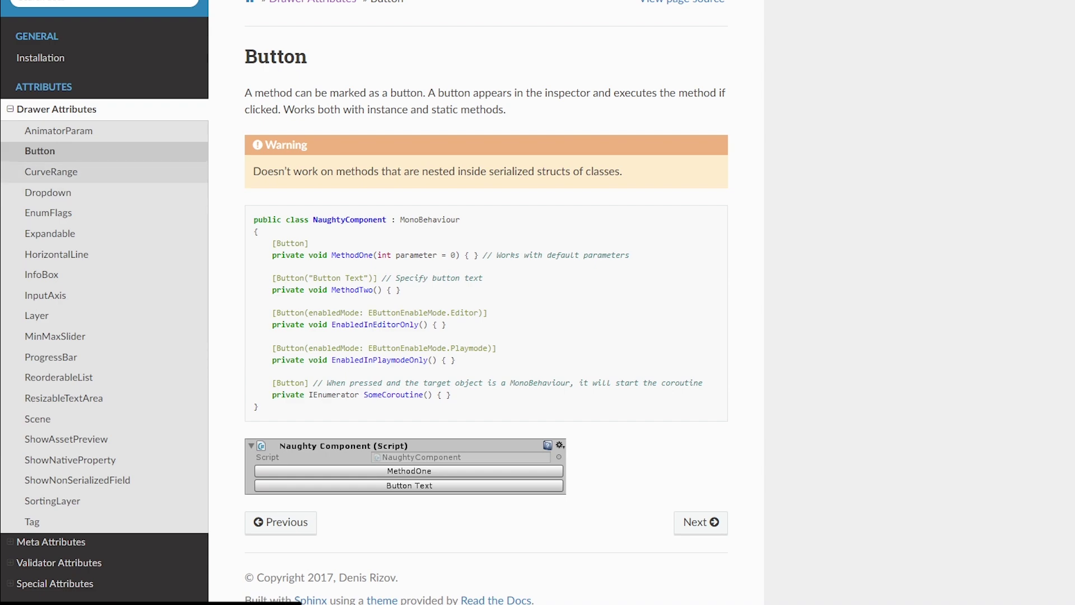
{"action": "left_click", "coordinate": [51, 171]}
{"action": "left_click", "coordinate": [48, 192]}
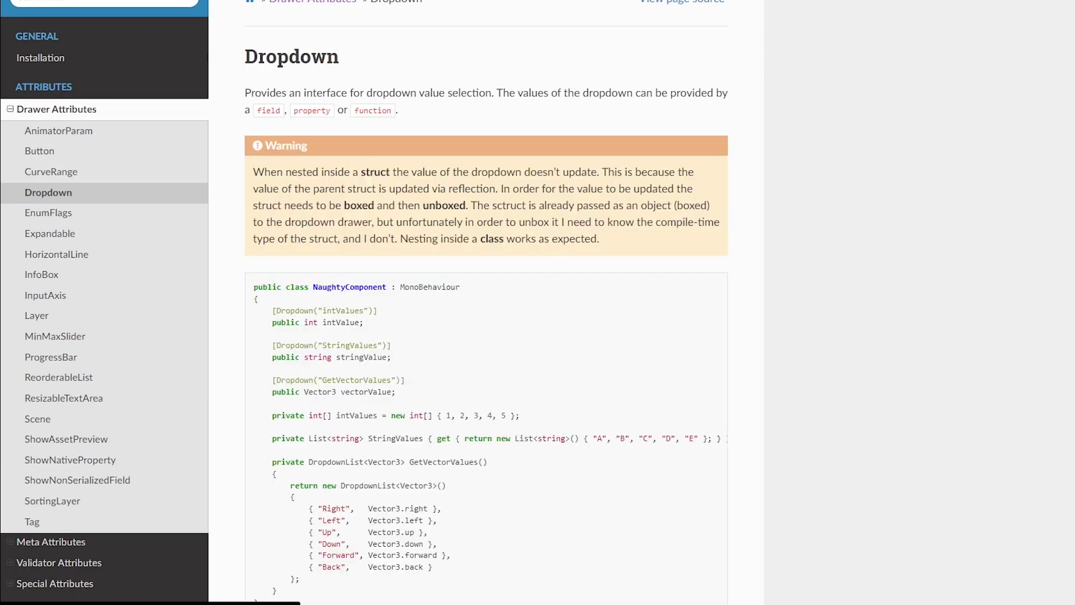
{"action": "scroll", "coordinate": [486, 302], "scroll_direction": "down", "scroll_amount": 3}
{"action": "scroll", "coordinate": [485, 302], "scroll_direction": "down", "scroll_amount": 3}
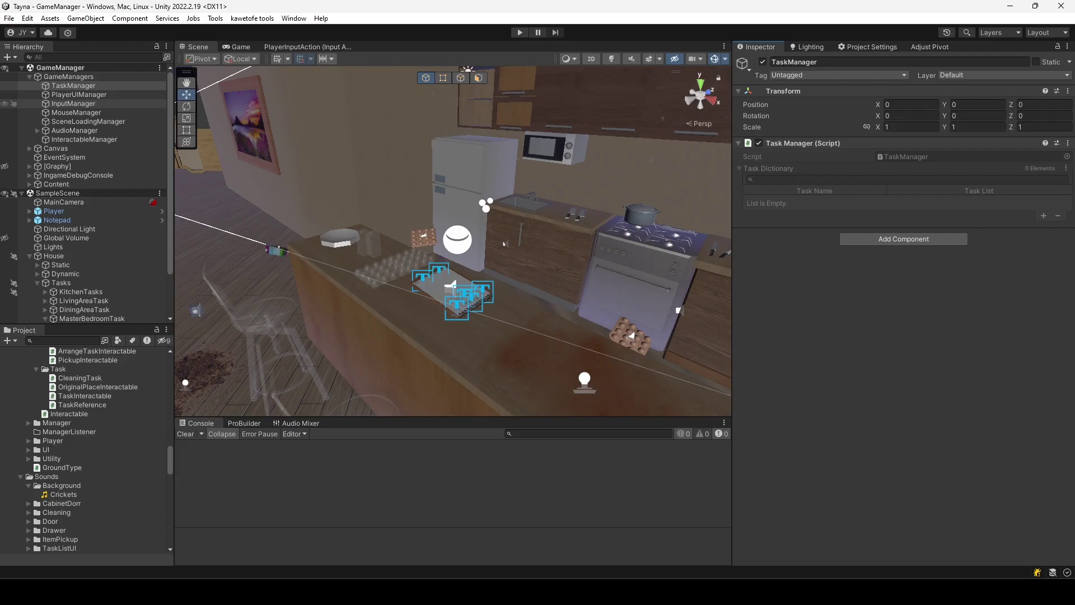
Inspect Player and TaskManager, then enter Play mode with Ctrl+P to fill the Task Dictionary.
{"action": "left_click", "coordinate": [54, 211]}
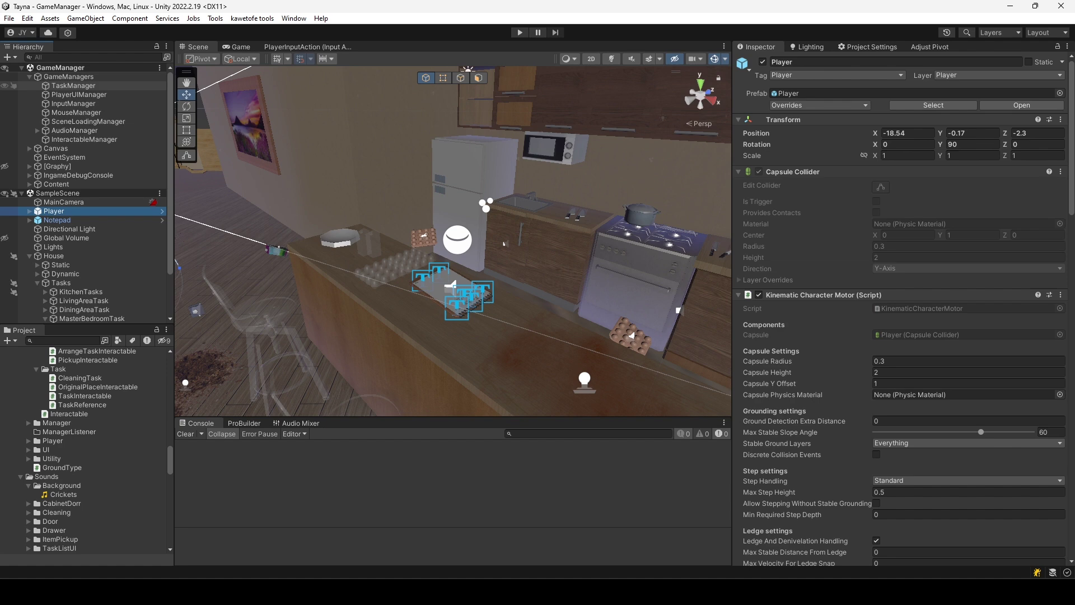
{"action": "left_click", "coordinate": [73, 86]}
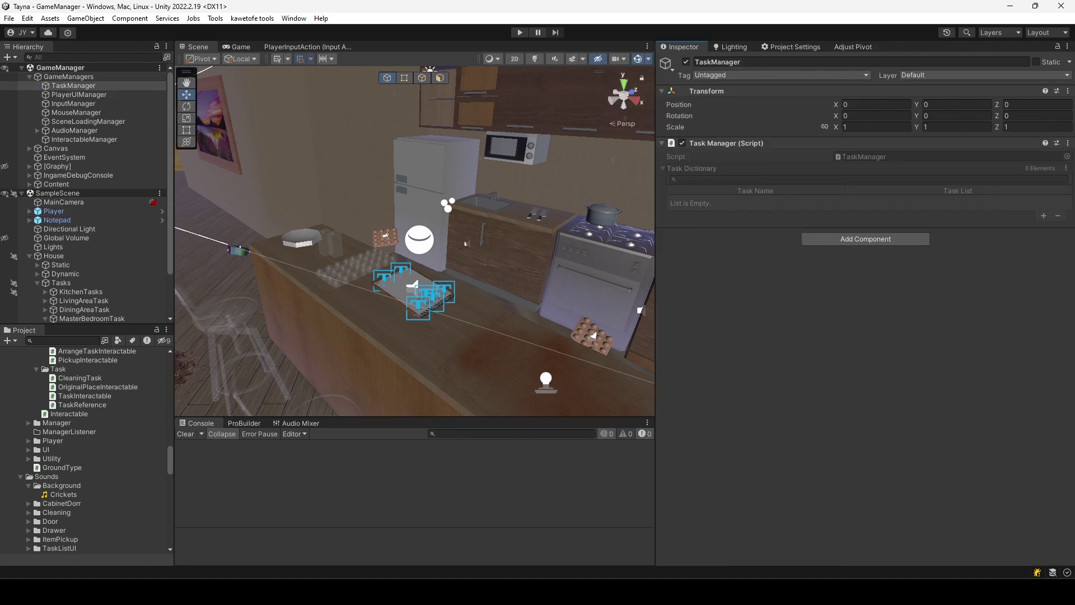
{"action": "key", "text": "ctrl+p"}
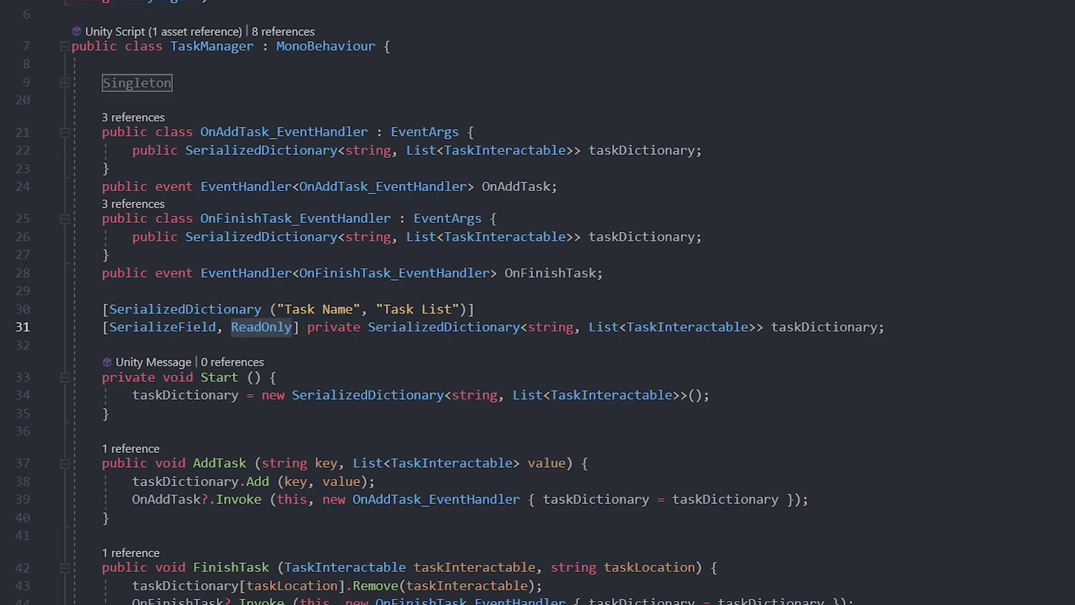
Remove the conflicting duplicate entries from the Task Dictionary, then scroll the Ink Unity Integration page.
{"action": "double_click", "coordinate": [213, 327]}
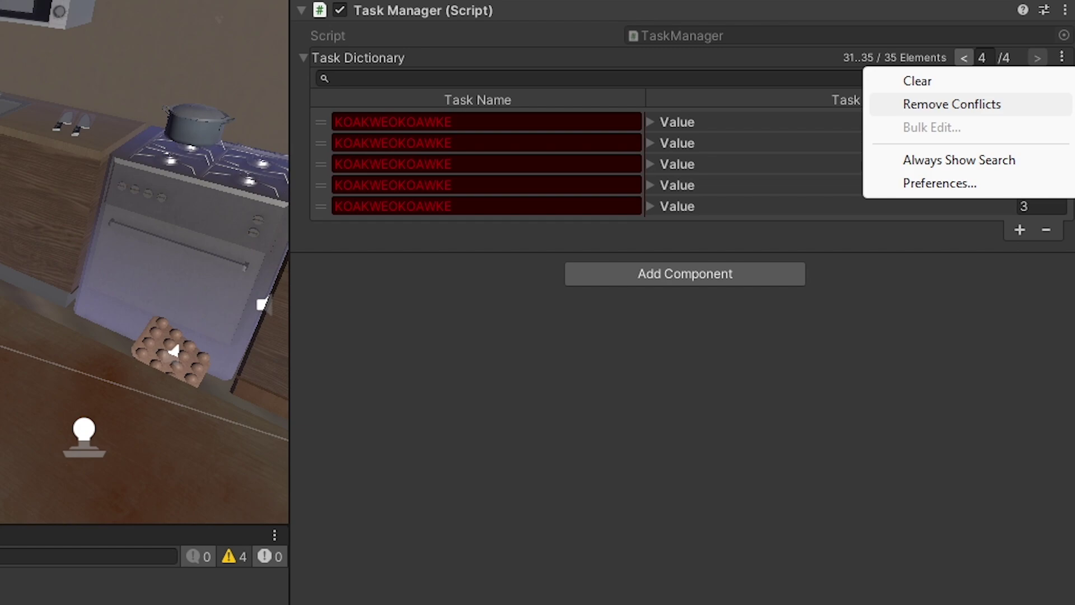
{"action": "left_click", "coordinate": [952, 104]}
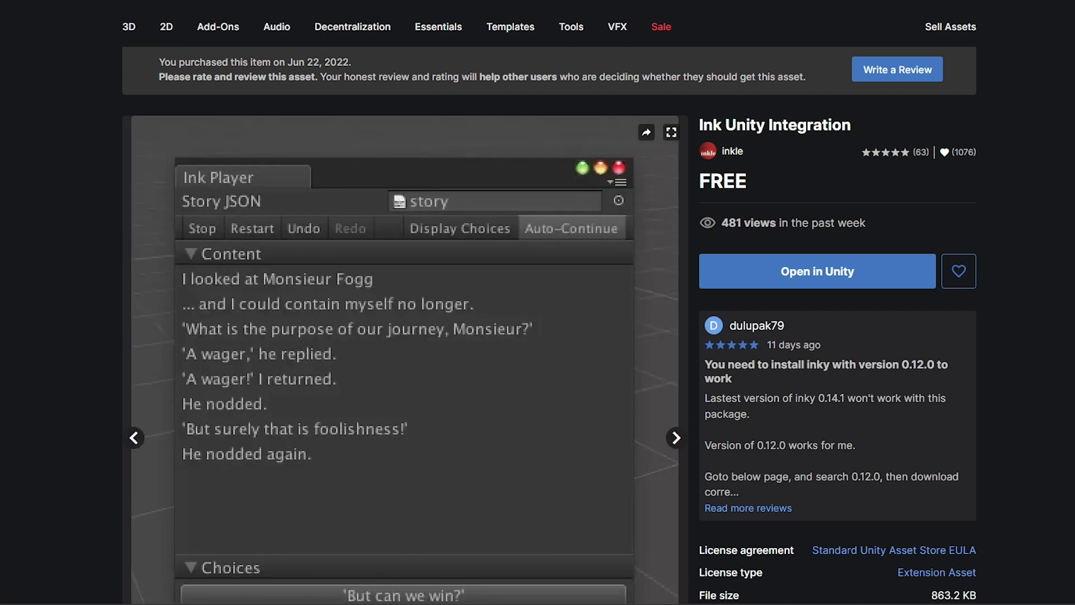
{"action": "scroll", "coordinate": [538, 325], "scroll_direction": "down", "scroll_amount": 3}
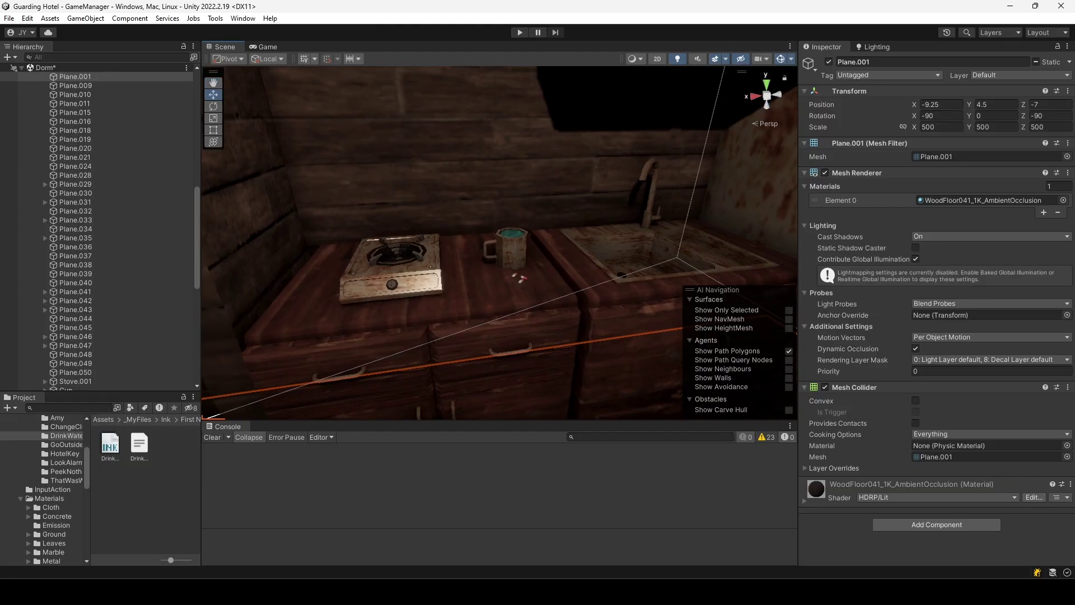
Open the Cup's Drink Water dialogue file in Inky and select the Ajutor speaker name.
{"action": "left_click", "coordinate": [511, 249]}
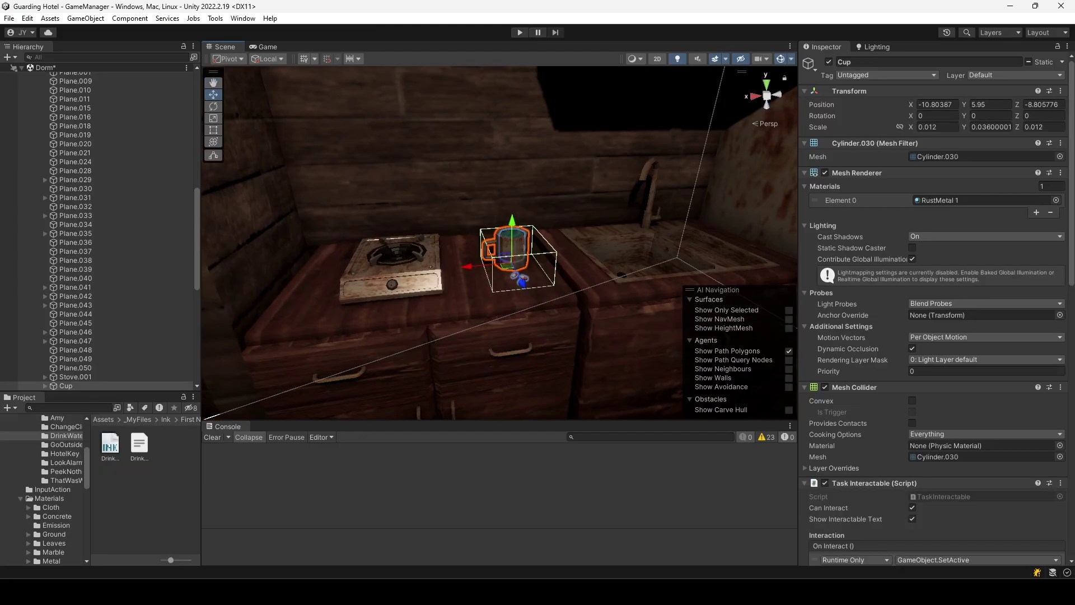
{"action": "scroll", "coordinate": [932, 308], "scroll_direction": "down", "scroll_amount": 2}
{"action": "scroll", "coordinate": [932, 308], "scroll_direction": "down", "scroll_amount": 1}
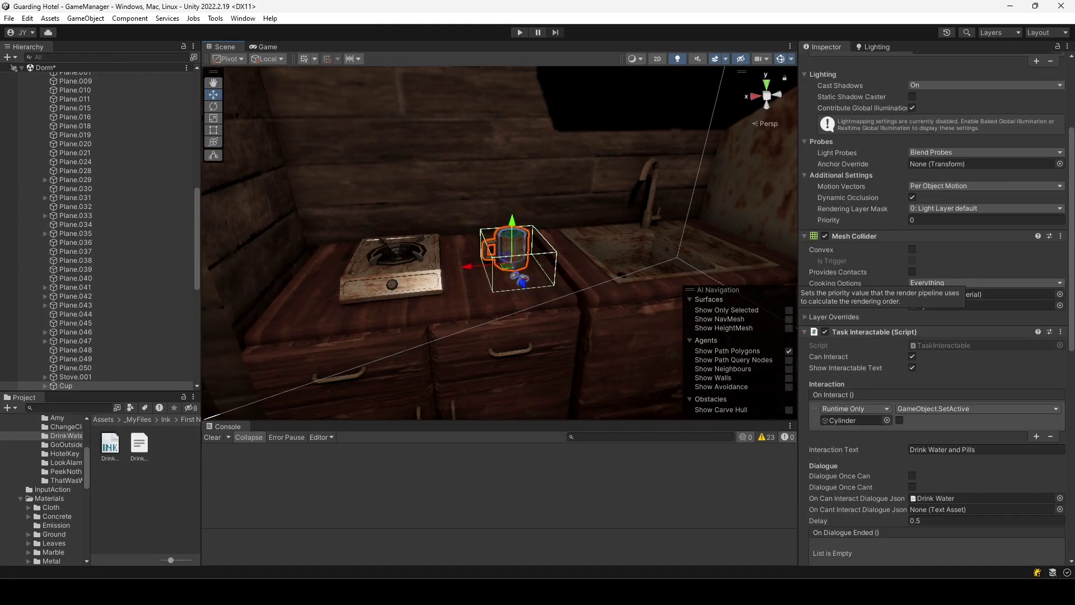
{"action": "scroll", "coordinate": [932, 308], "scroll_direction": "down", "scroll_amount": 4}
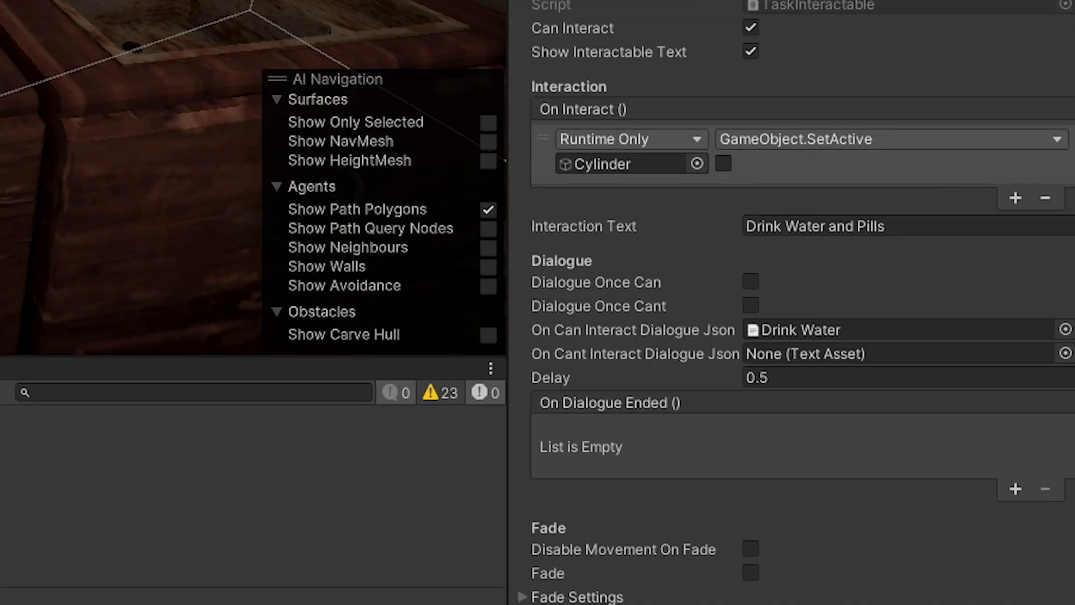
{"action": "scroll", "coordinate": [933, 420], "scroll_direction": "down", "scroll_amount": 2}
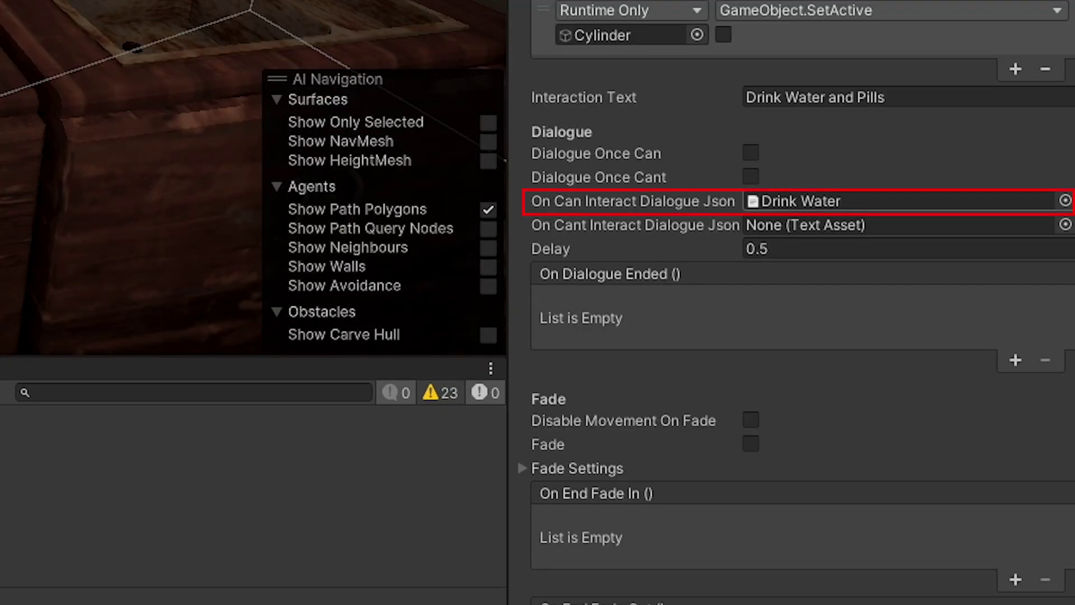
{"action": "double_click", "coordinate": [800, 201]}
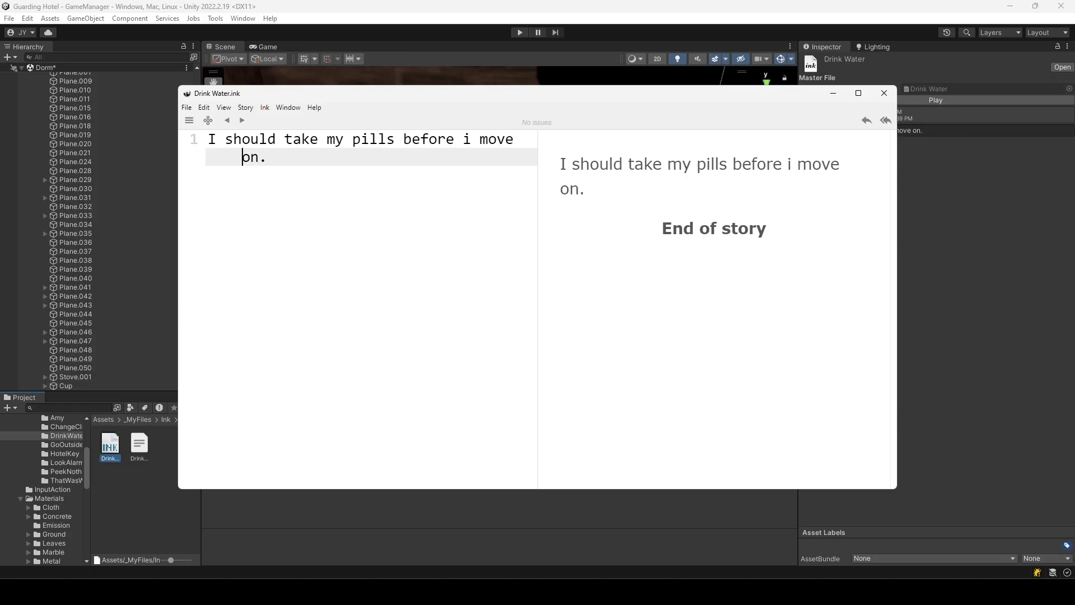
{"action": "key", "text": "ctrl+a"}
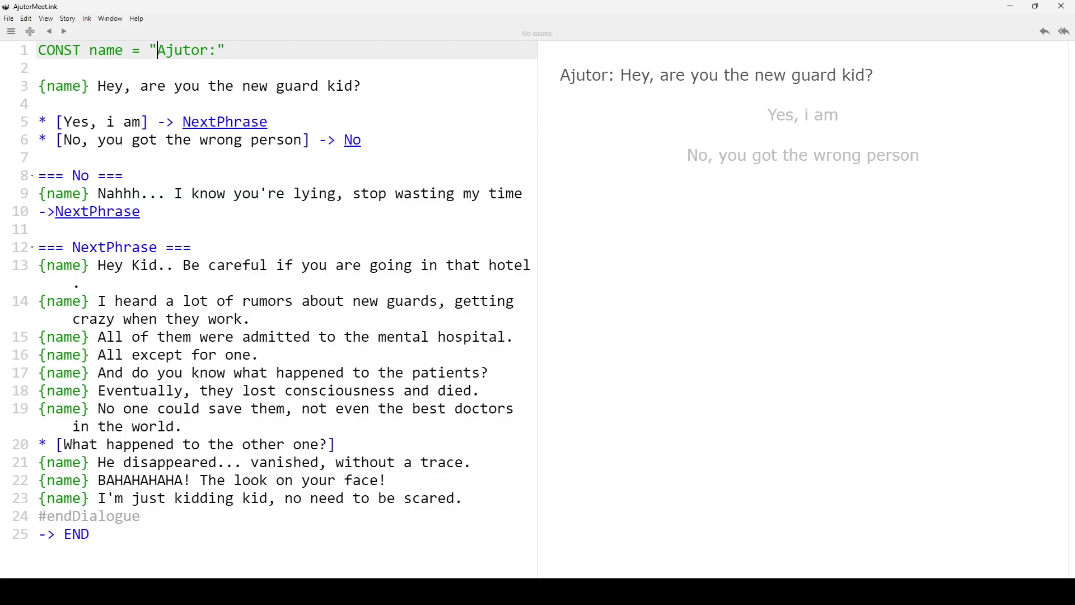
{"action": "left_click_drag", "start_coordinate": [158, 50], "coordinate": [210, 51]}
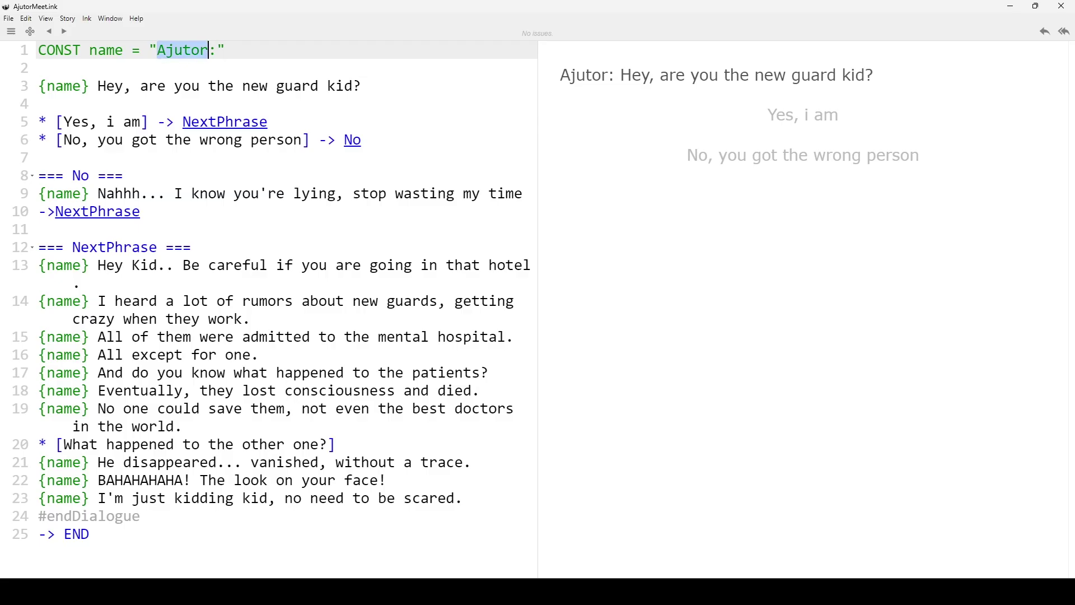
Preview AjutorMeet down the 'No, you got the wrong person' choice to read Ajutor's reply.
{"action": "left_click", "coordinate": [226, 51]}
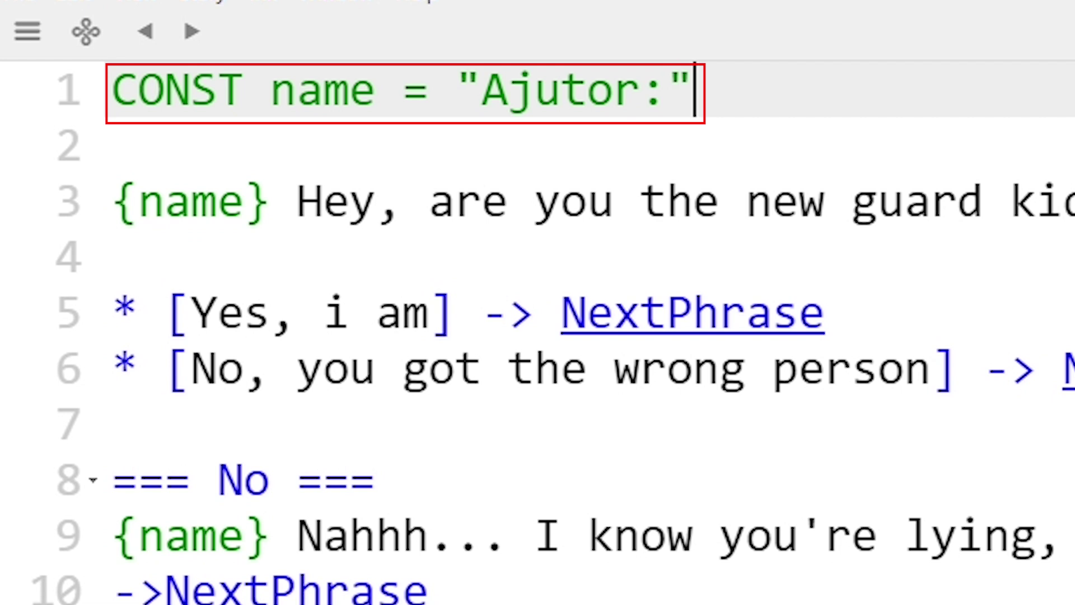
{"action": "left_click", "coordinate": [112, 201]}
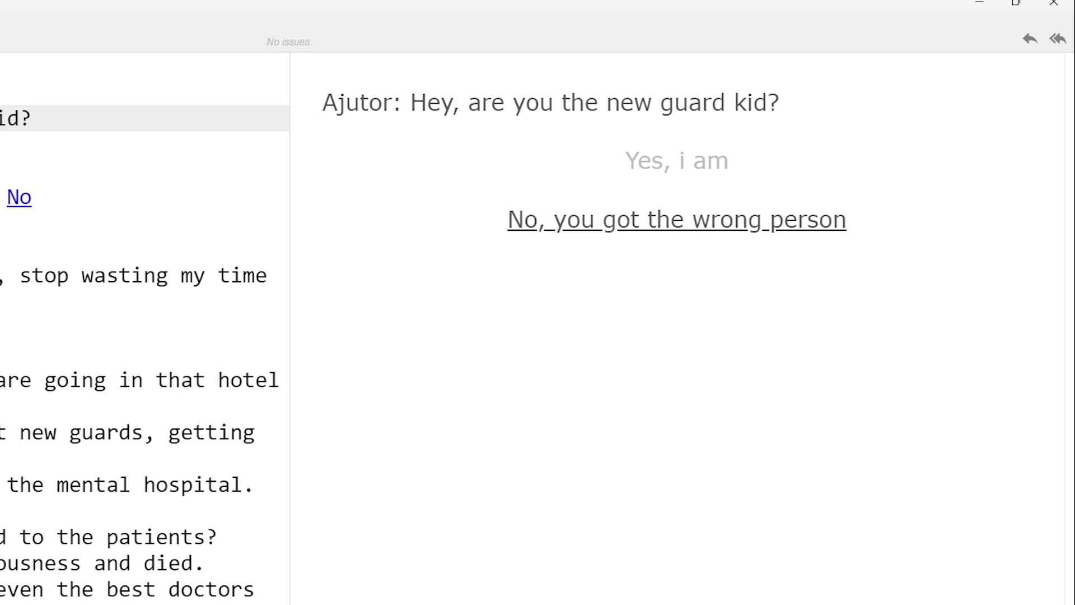
{"action": "left_click", "coordinate": [676, 219]}
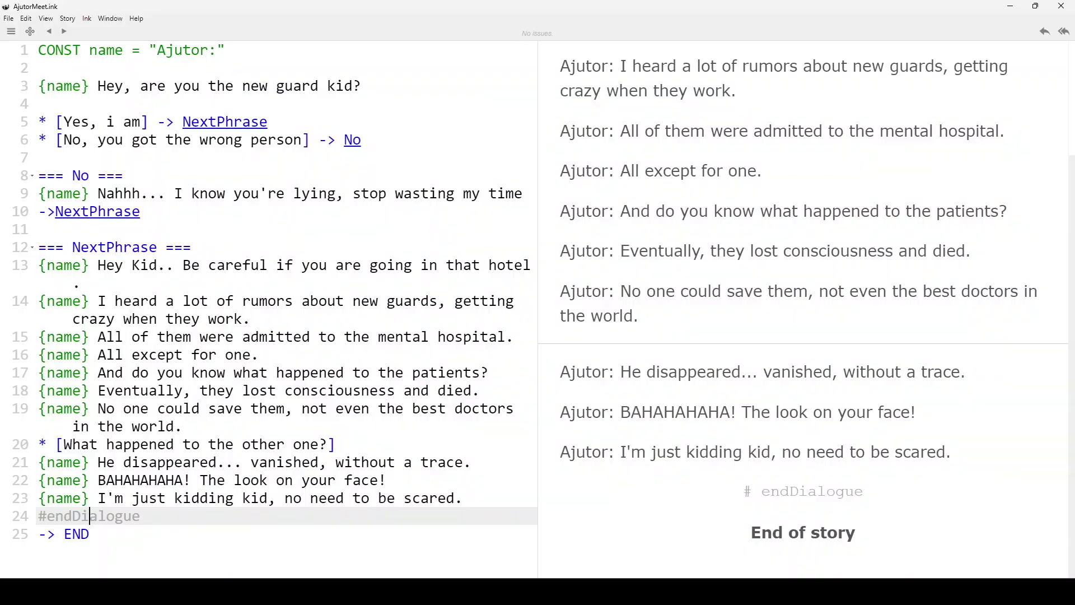
Add a Kinda choice and a === Kinda === knot: '{name} I don't really know...' then ->NextPhrase.
{"action": "left_click", "coordinate": [202, 140]}
{"action": "key", "text": "ctrl+shift+d"}
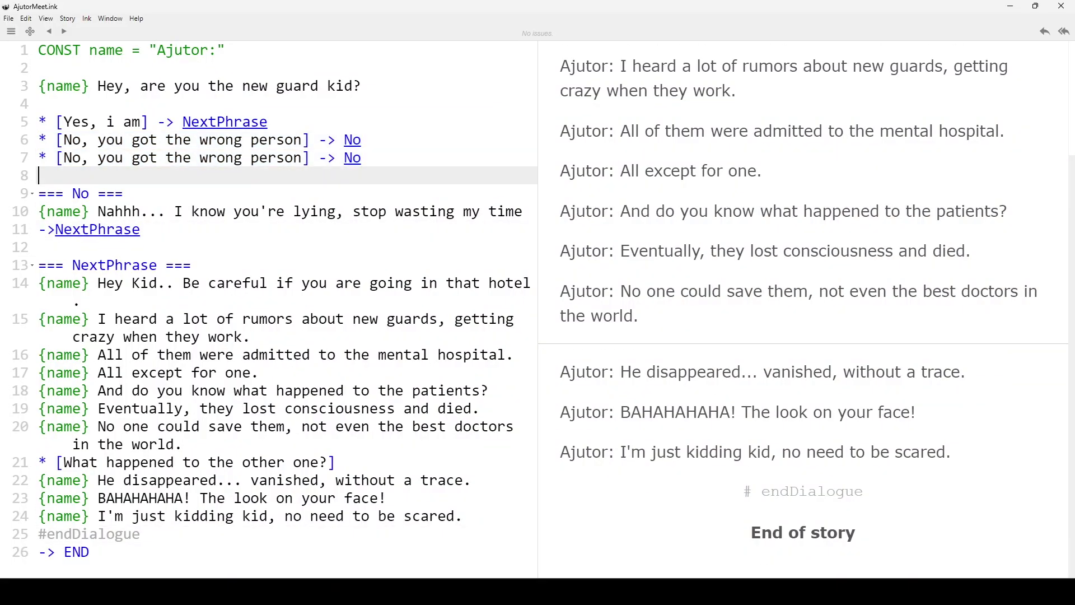
{"action": "left_click", "coordinate": [40, 175]}
{"action": "key", "text": "Return"}
{"action": "type", "text": "=== Kinda === "}
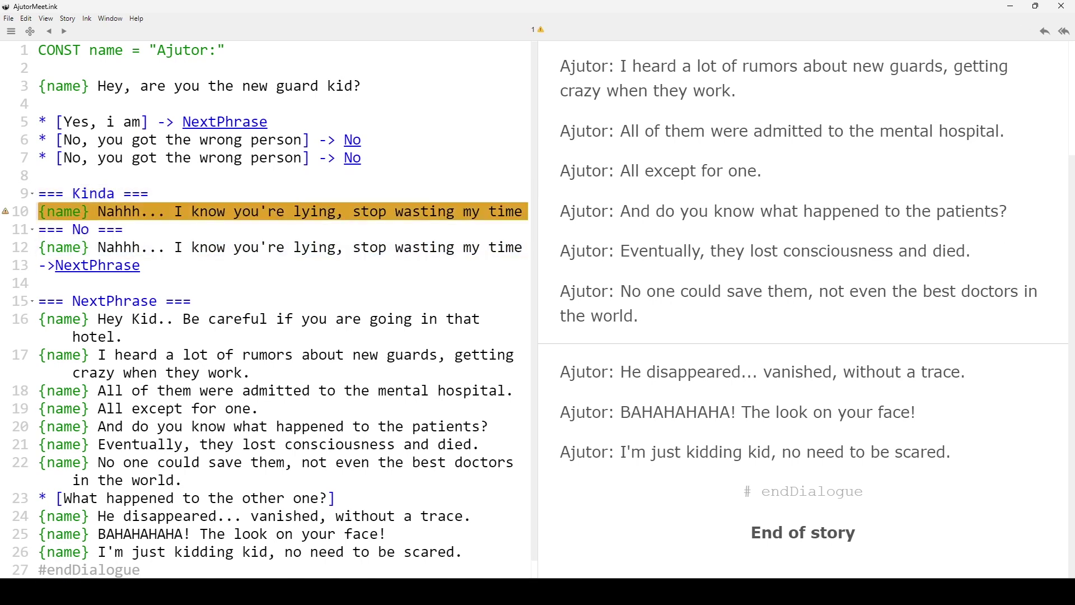
{"action": "type", "text": "{name}"}
{"action": "key", "text": "Return"}
{"action": "type", "text": "->NextPhrase"}
{"action": "key", "text": "Up"}
{"action": "type", "text": "I don't really know..."}
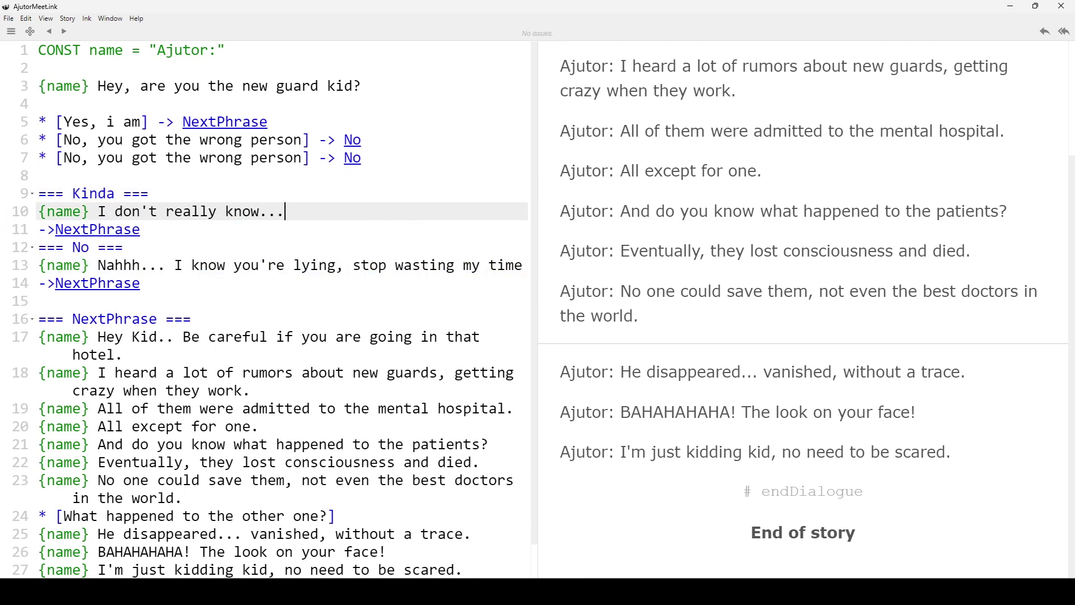
{"action": "type", "text": "Kinda"}
{"action": "type", "text": "Kinda"}
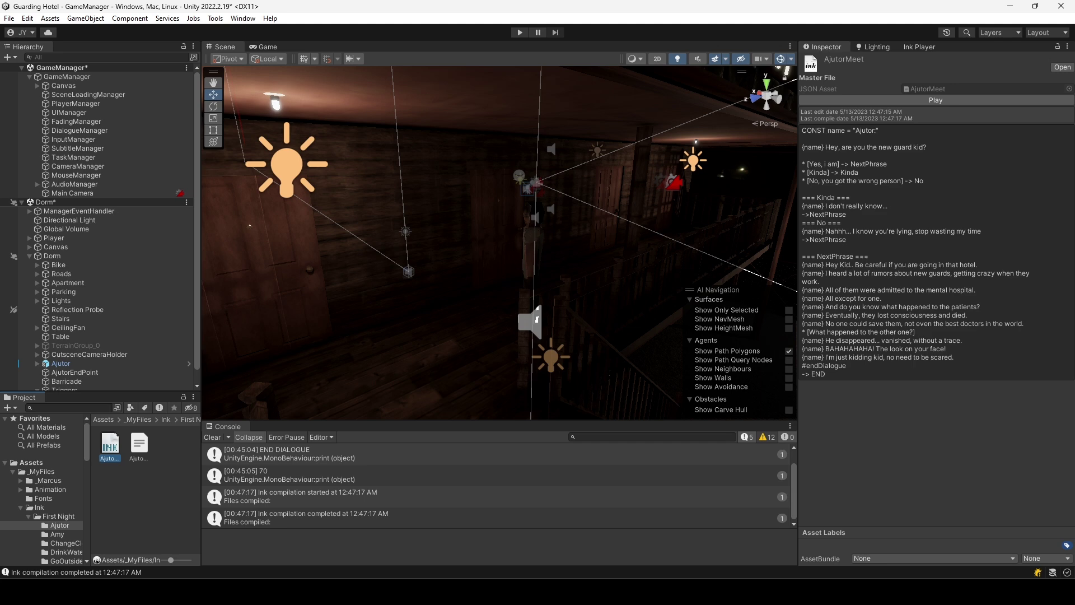
Recompile the AjutorMeet ink asset and answer Kinda in play to get 'I don't really know...'.
{"action": "right_click", "coordinate": [110, 446]}
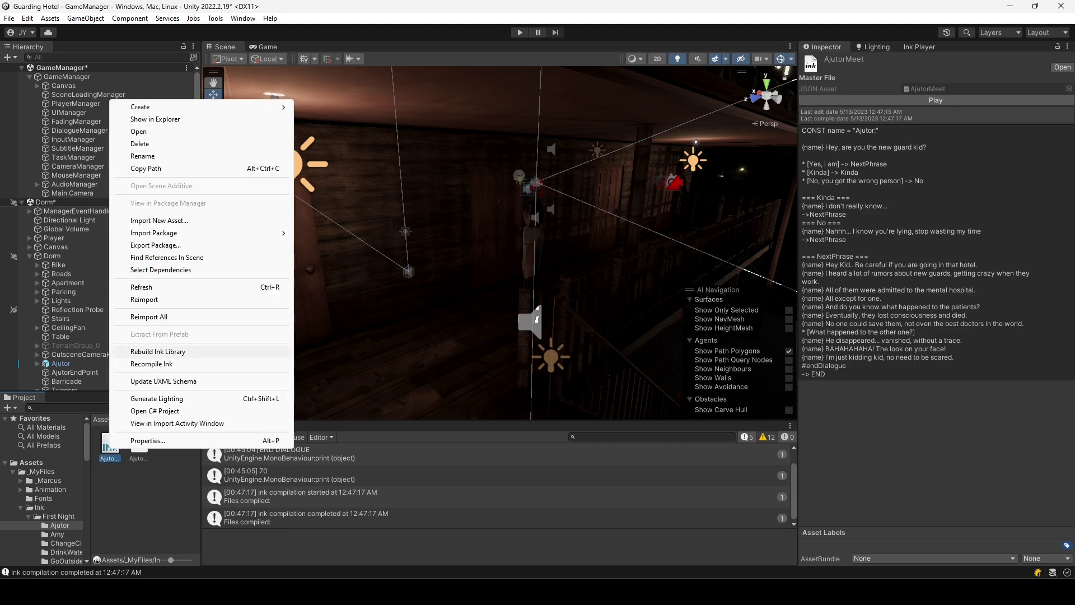
{"action": "left_click", "coordinate": [152, 364]}
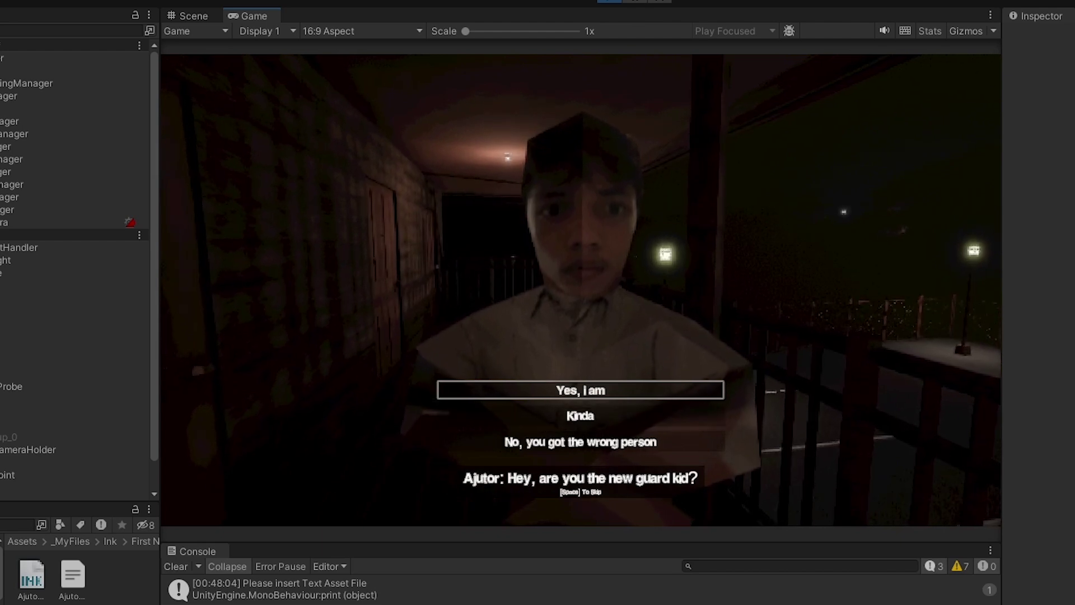
{"action": "key", "text": "Return"}
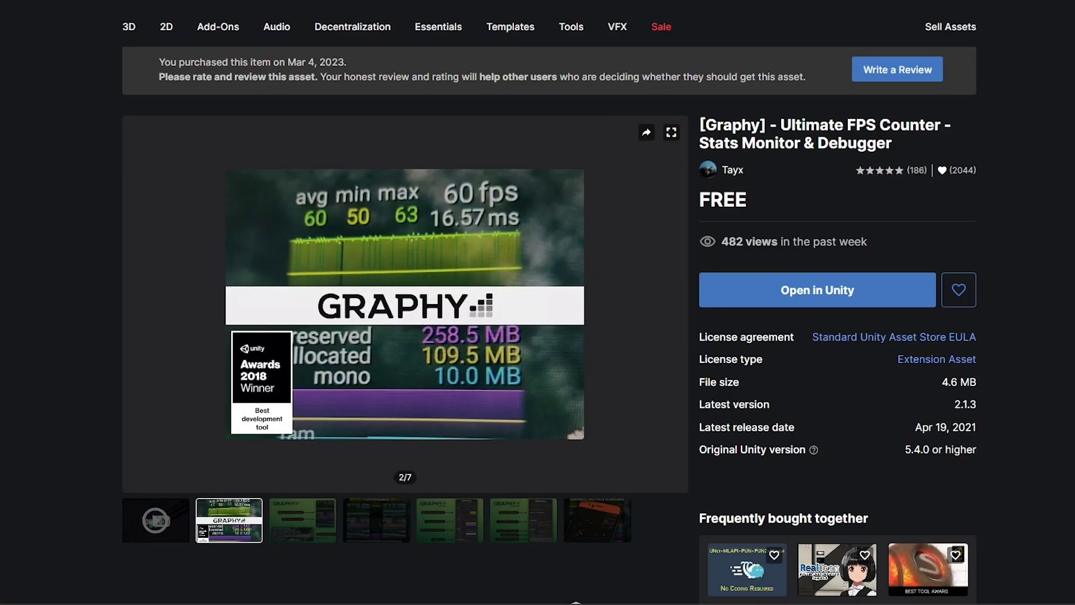
Scroll the Graphy Asset Store page and show its third gallery screenshot.
{"action": "scroll", "coordinate": [550, 323], "scroll_direction": "down", "scroll_amount": 1}
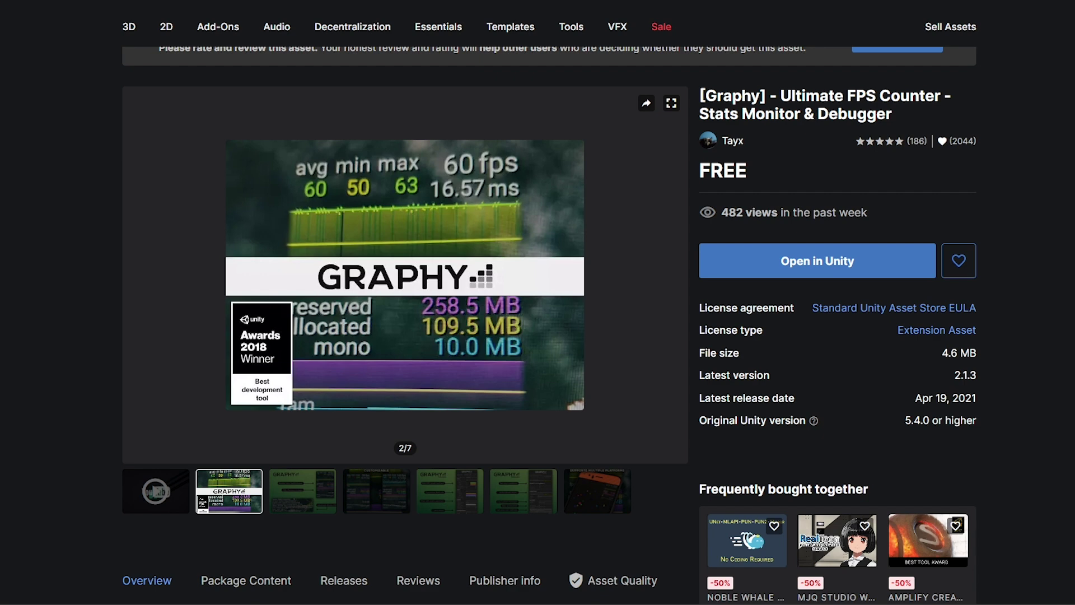
{"action": "left_click", "coordinate": [302, 491]}
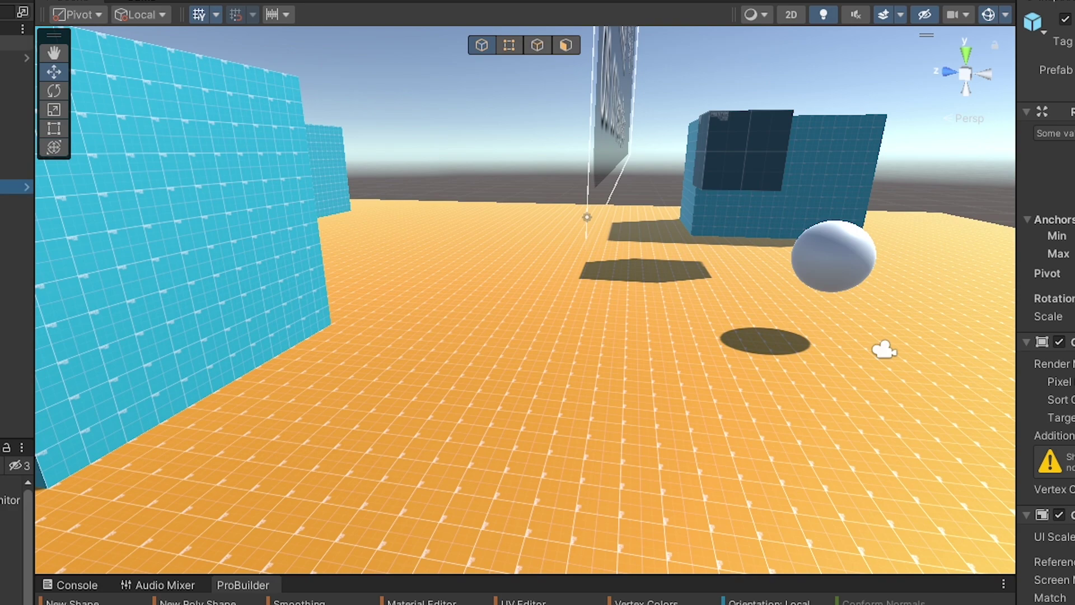
Run the scene, untick Graphy's Enable On Startup, and type 'AAA' into the in-game debug console.
{"action": "key", "text": "ctrl+p"}
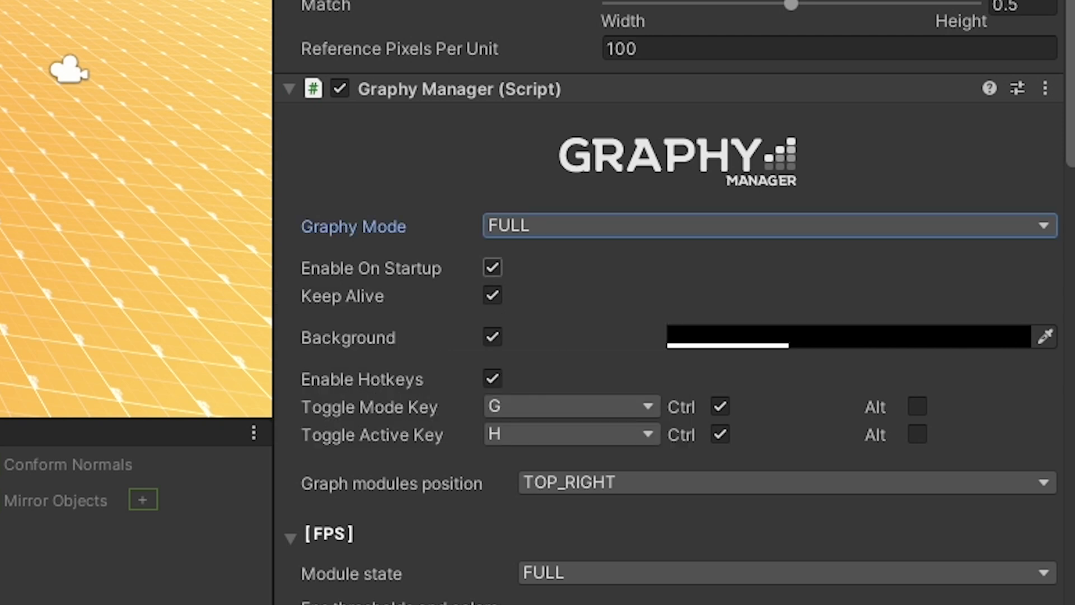
{"action": "left_click", "coordinate": [492, 267]}
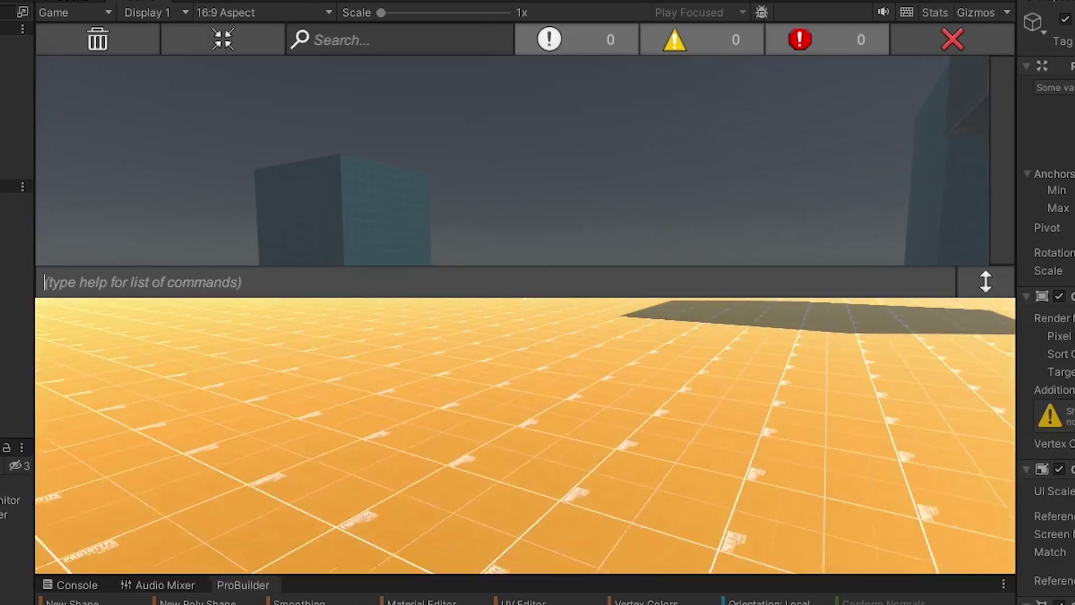
{"action": "type", "text": "AAA"}
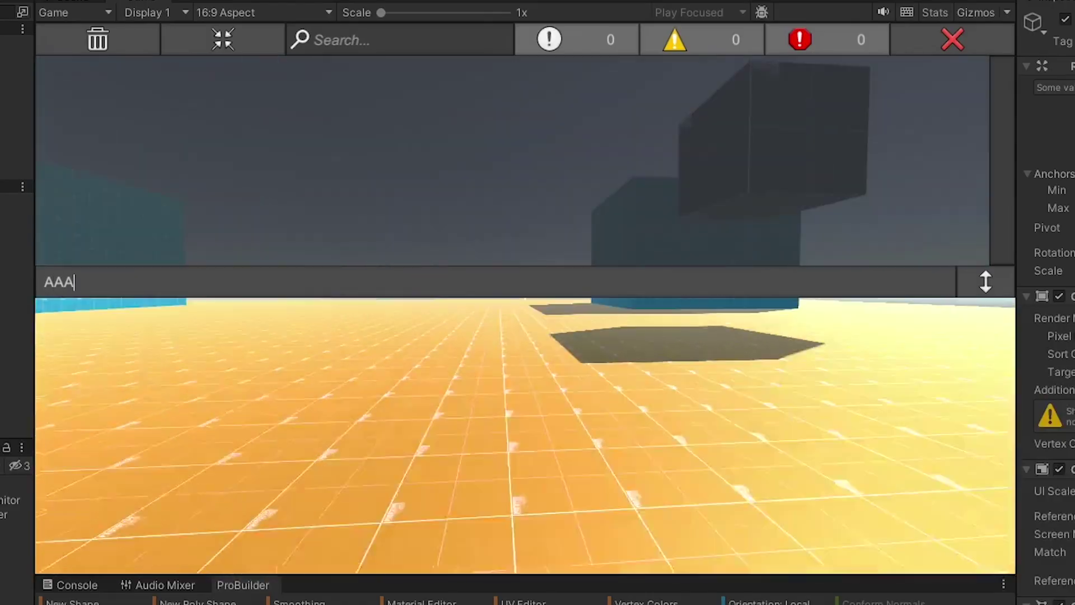
{"action": "type", "text": "w"}
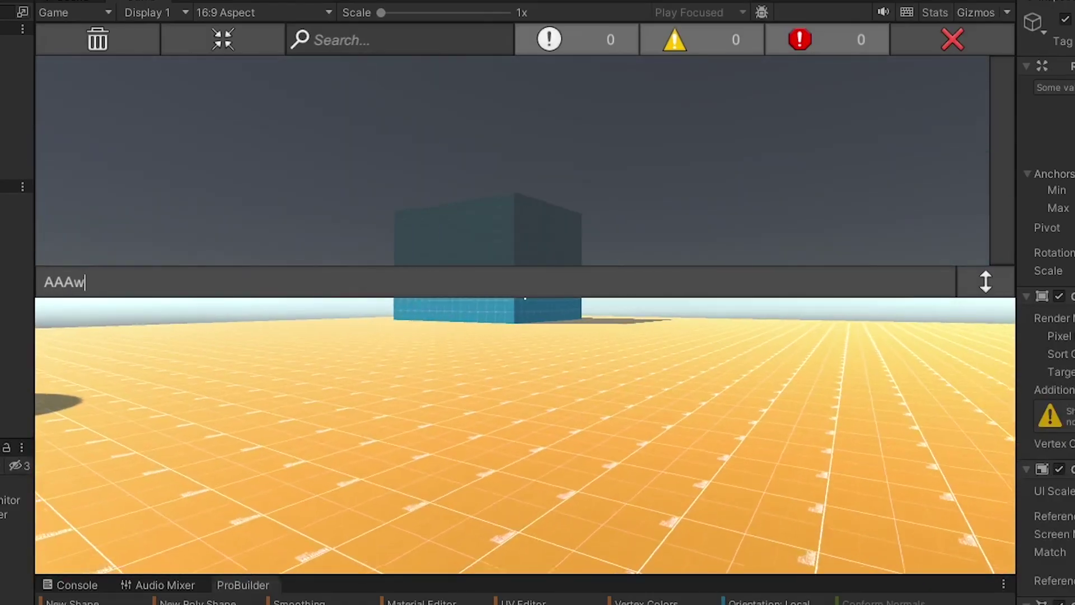
{"action": "type", "text": "wwwwwwwwwwwwwwwww"}
Submit test commands, including 'lawkdlkawlr' and '/speed 10', in the in-game debug console.
{"action": "key", "text": "Return"}
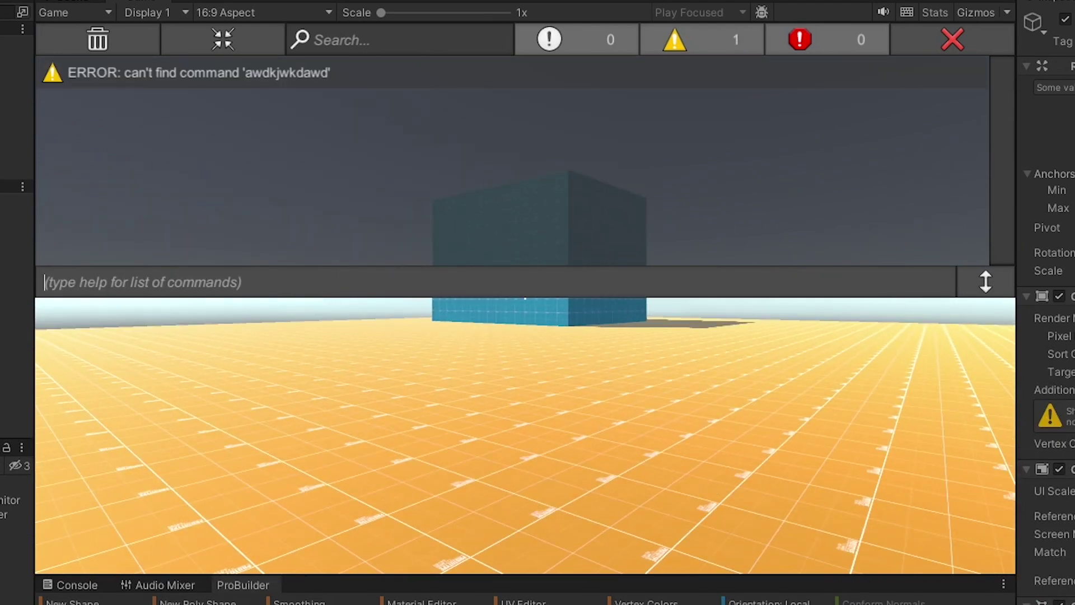
{"action": "type", "text": "lawkdlkawlr"}
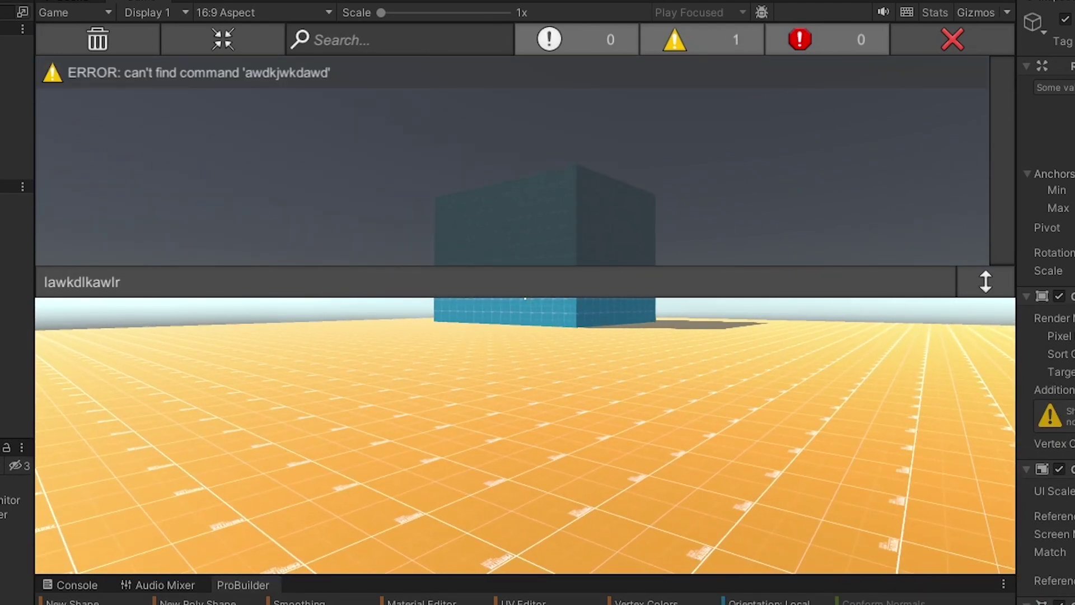
{"action": "key", "text": "Return"}
{"action": "type", "text": "/"}
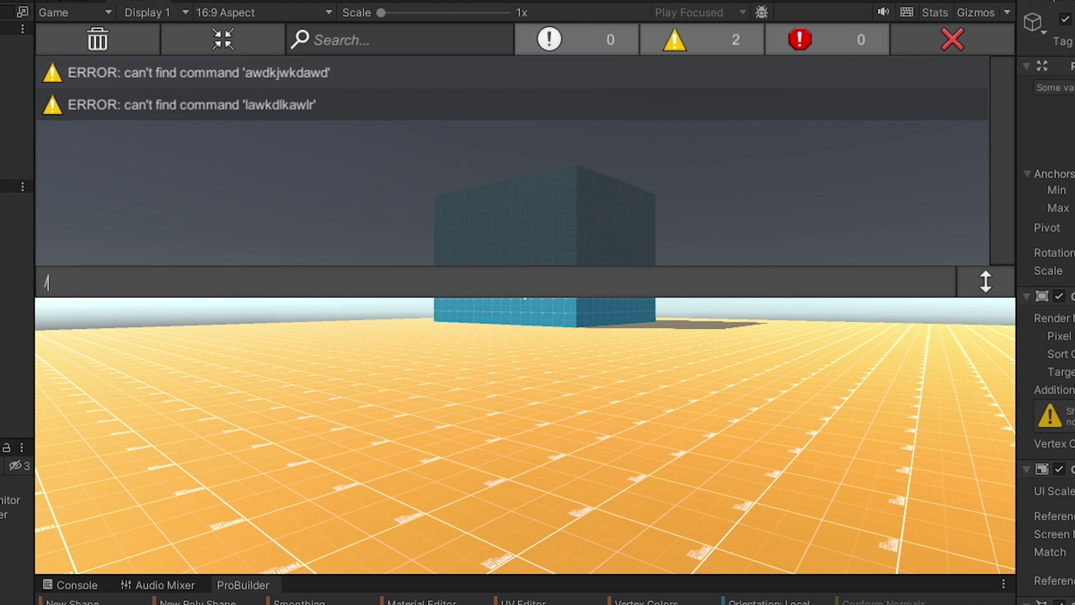
{"action": "type", "text": "speed"}
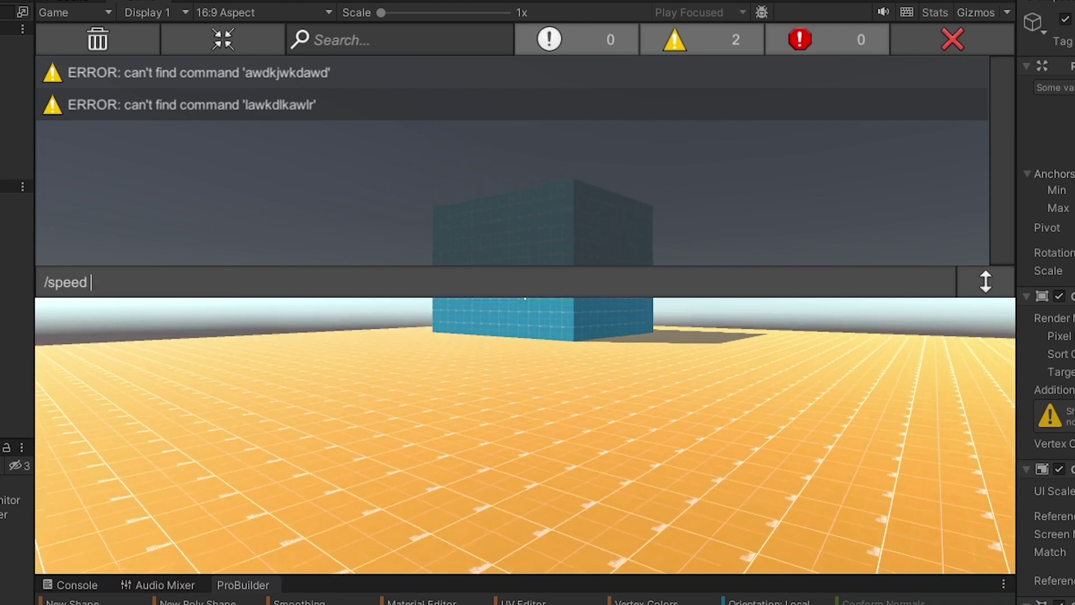
{"action": "type", "text": " 10"}
{"action": "key", "text": "Return"}
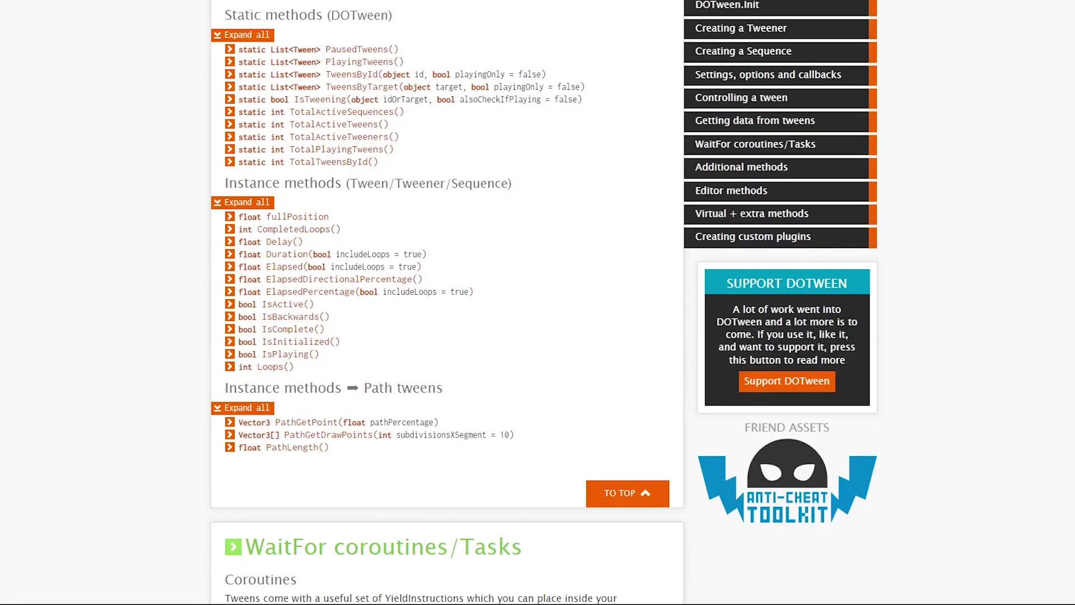
{"action": "scroll", "coordinate": [448, 303], "scroll_direction": "up", "scroll_amount": 3}
{"action": "scroll", "coordinate": [448, 303], "scroll_direction": "up", "scroll_amount": 2}
{"action": "scroll", "coordinate": [448, 302], "scroll_direction": "up", "scroll_amount": 2}
{"action": "scroll", "coordinate": [448, 302], "scroll_direction": "up", "scroll_amount": 4}
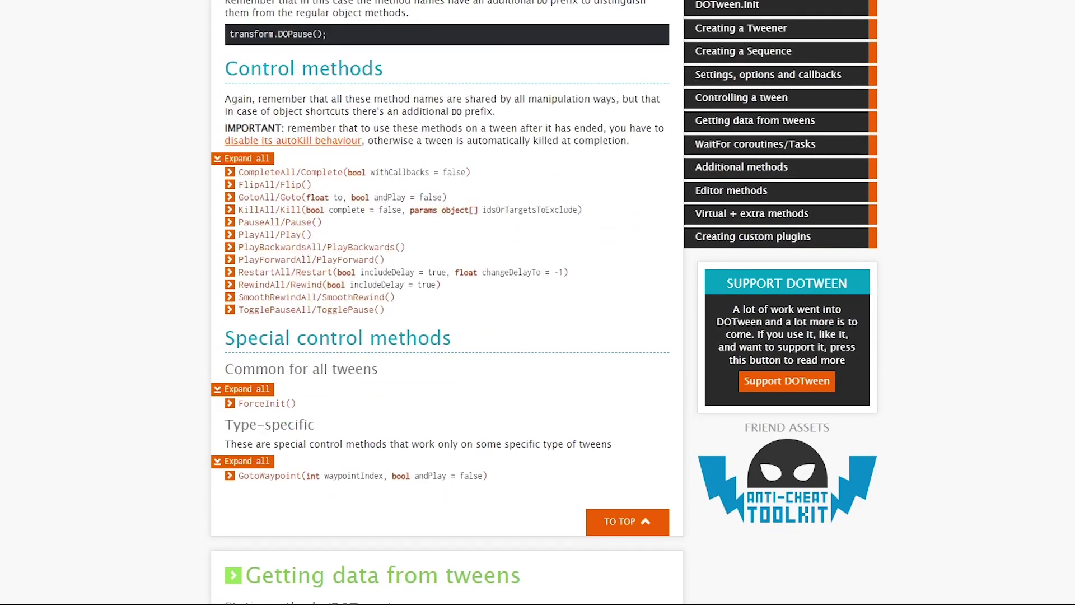
{"action": "scroll", "coordinate": [448, 303], "scroll_direction": "up", "scroll_amount": 1}
{"action": "scroll", "coordinate": [447, 302], "scroll_direction": "up", "scroll_amount": 2}
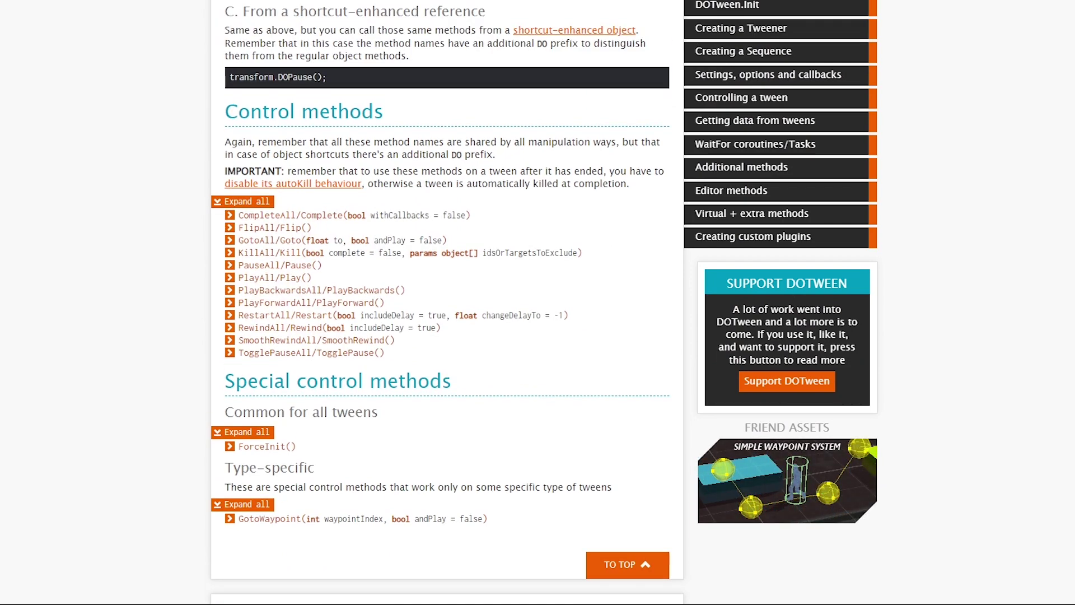
{"action": "scroll", "coordinate": [448, 303], "scroll_direction": "up", "scroll_amount": 6}
{"action": "scroll", "coordinate": [448, 302], "scroll_direction": "up", "scroll_amount": 2}
{"action": "scroll", "coordinate": [448, 303], "scroll_direction": "up", "scroll_amount": 5}
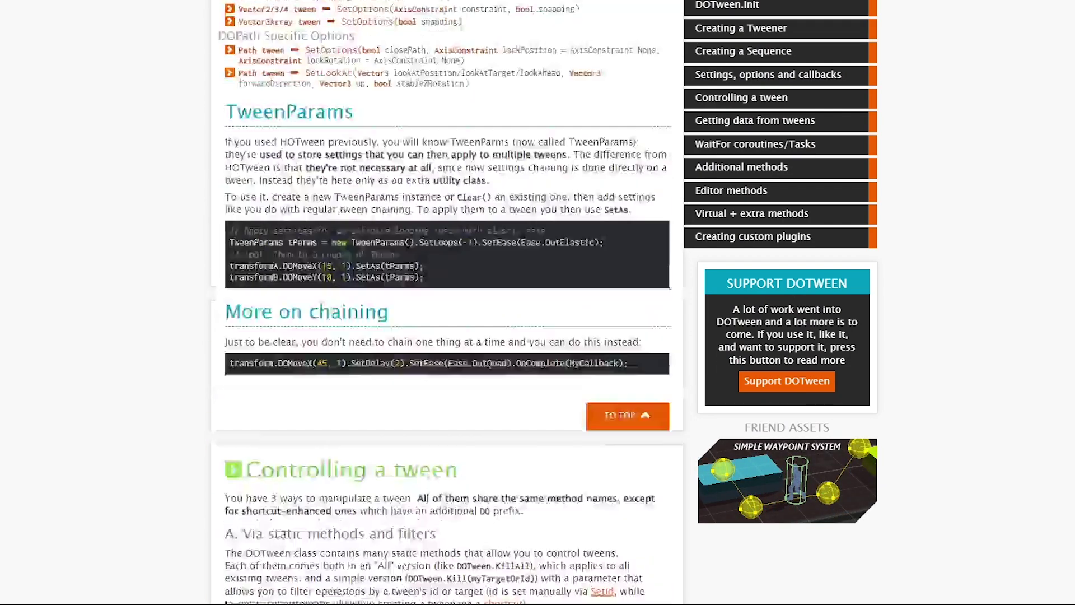
{"action": "scroll", "coordinate": [448, 302], "scroll_direction": "up", "scroll_amount": 5}
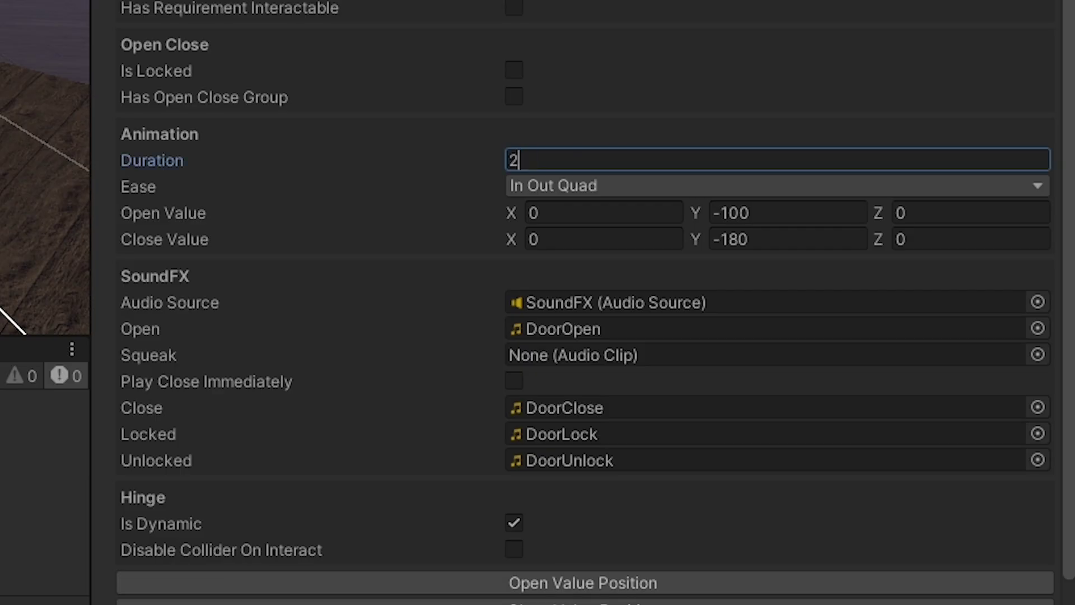
Set the door's ease to In Out Bounce and press E in play to open it.
{"action": "left_click", "coordinate": [772, 185]}
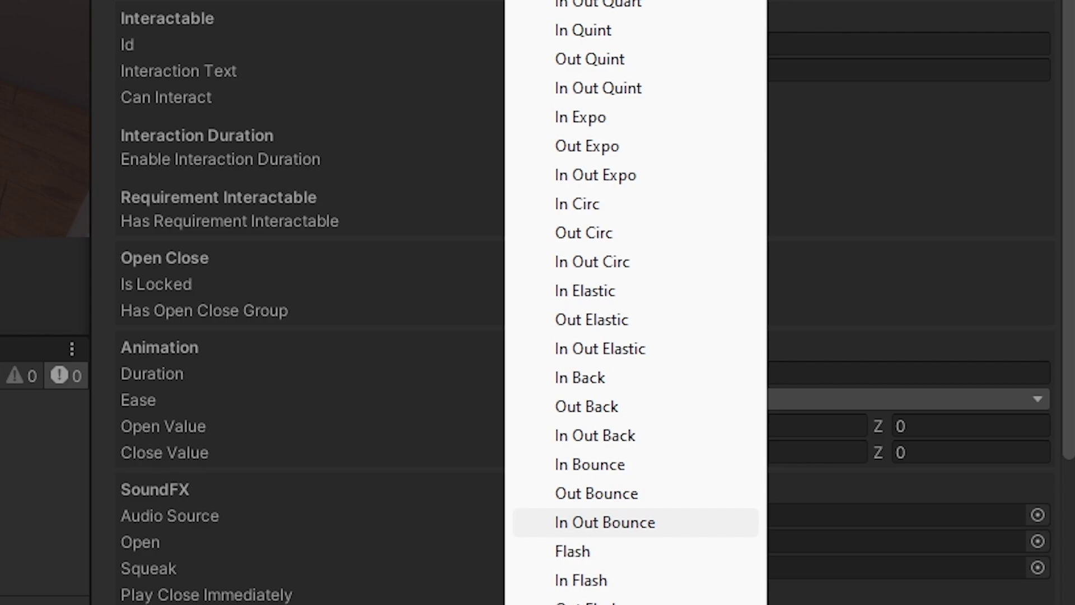
{"action": "left_click", "coordinate": [605, 522]}
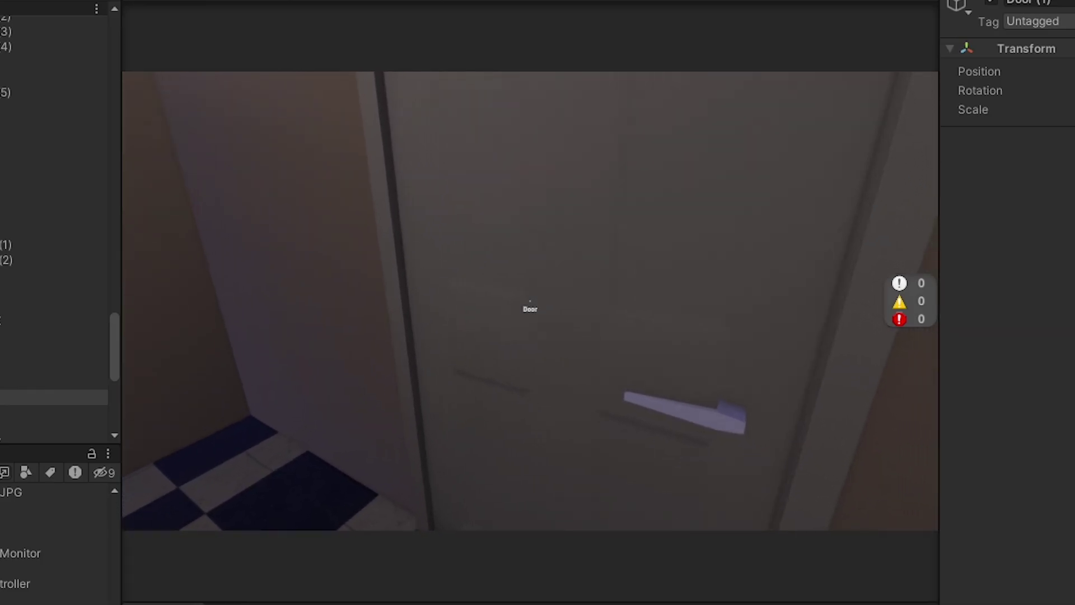
{"action": "key", "text": "e"}
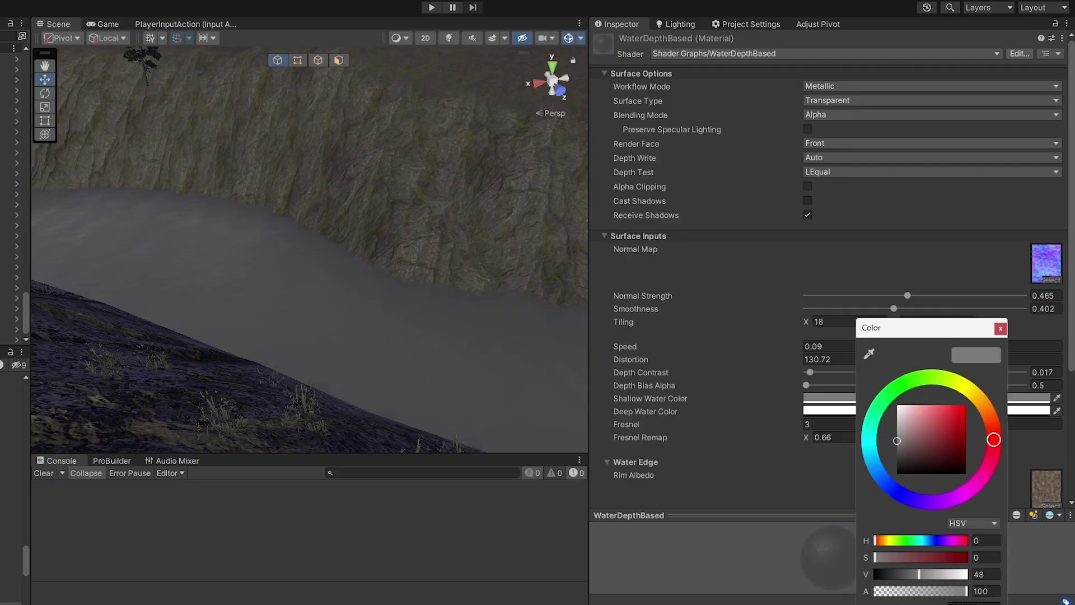
Lighten the water colour (V 48 to 52) and lower Depth Contrast to 0.011.
{"action": "left_click_drag", "start_coordinate": [919, 574], "coordinate": [922, 573]}
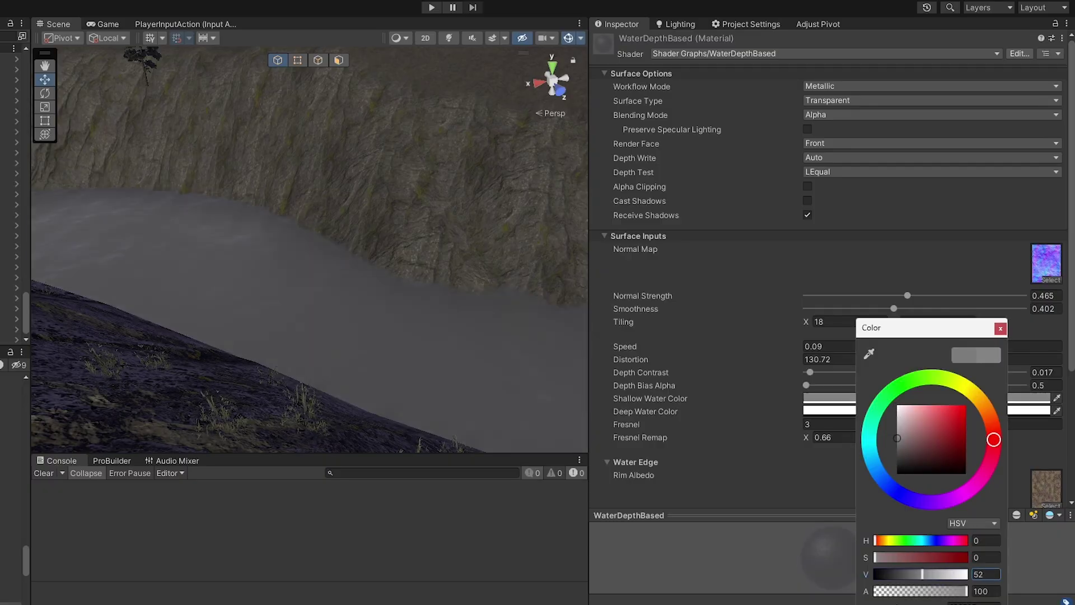
{"action": "left_click_drag", "start_coordinate": [810, 371], "coordinate": [810, 372]}
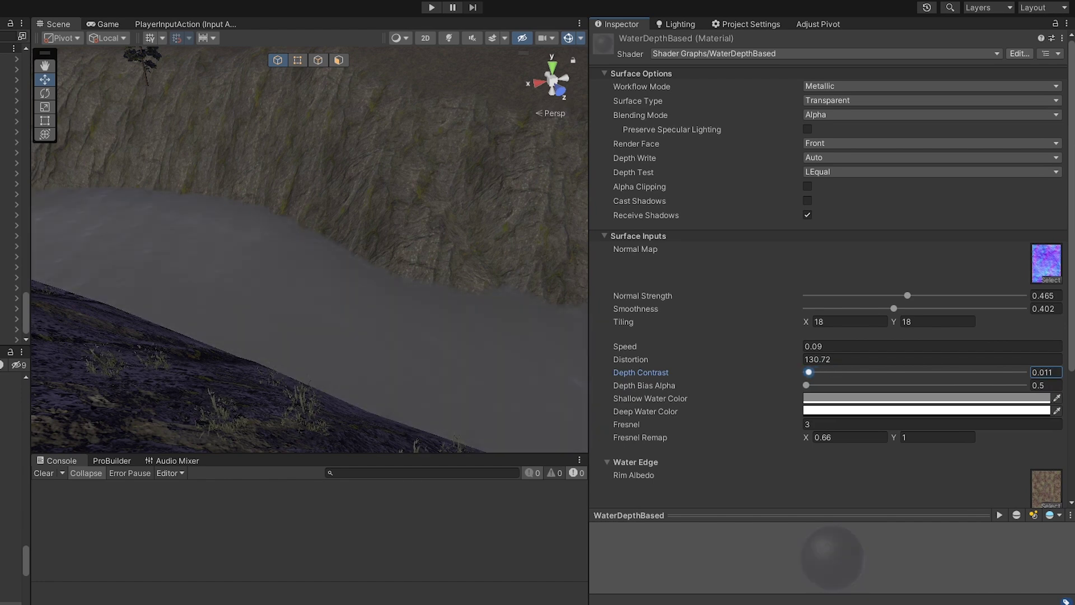
{"action": "right_click_drag", "start_coordinate": [308, 252], "coordinate": [313, 213]}
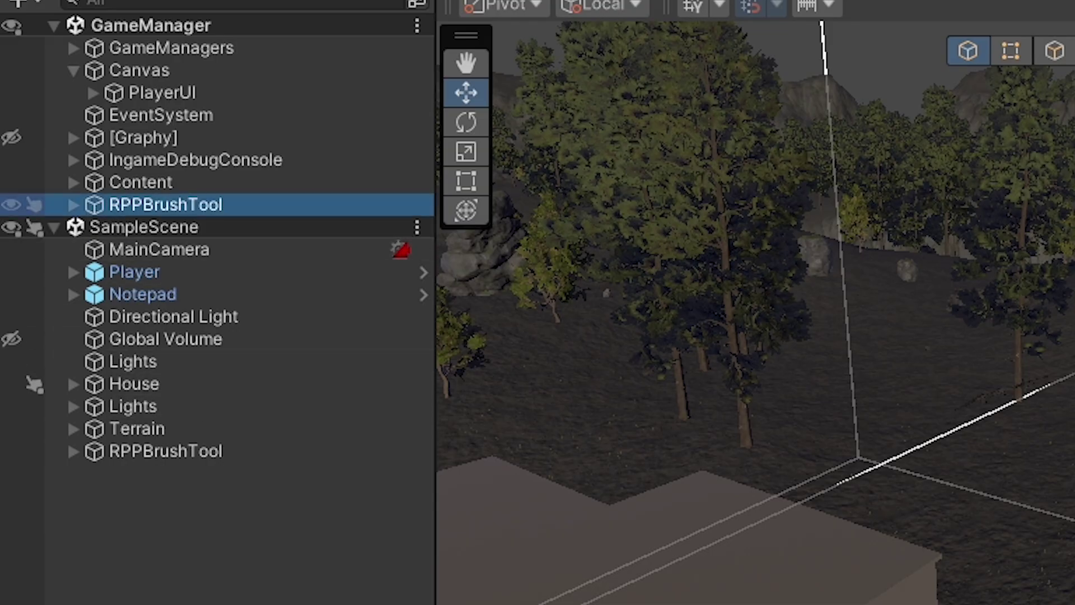
Place RPPBrushTool in SampleScene, add a new prefab slot to the Rocks brush, then return to Draw Mode.
{"action": "left_click_drag", "start_coordinate": [165, 204], "coordinate": [144, 227]}
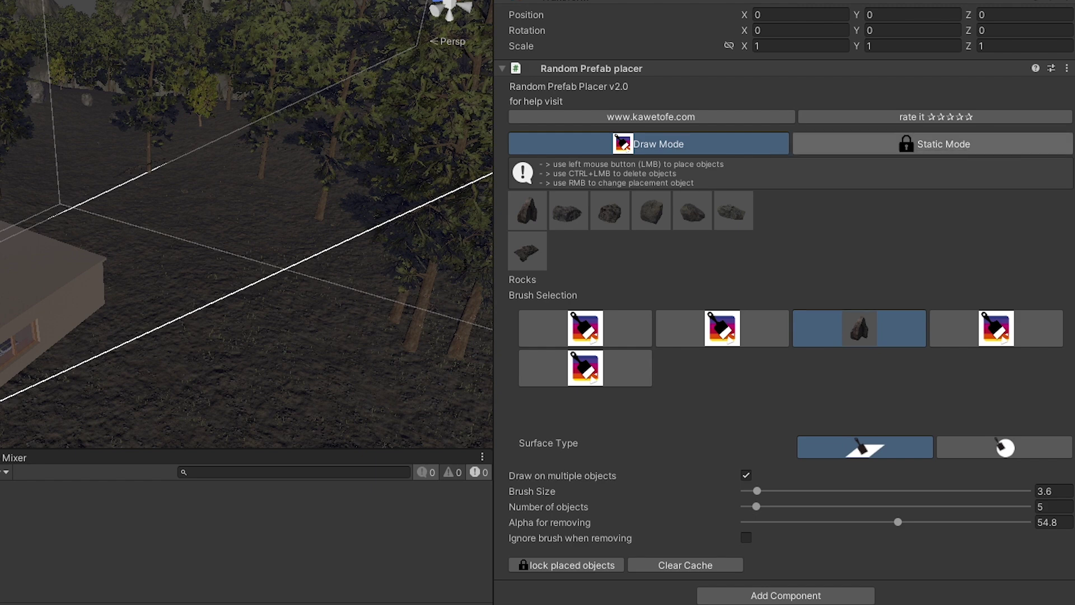
{"action": "left_click", "coordinate": [932, 143]}
{"action": "left_click", "coordinate": [546, 324]}
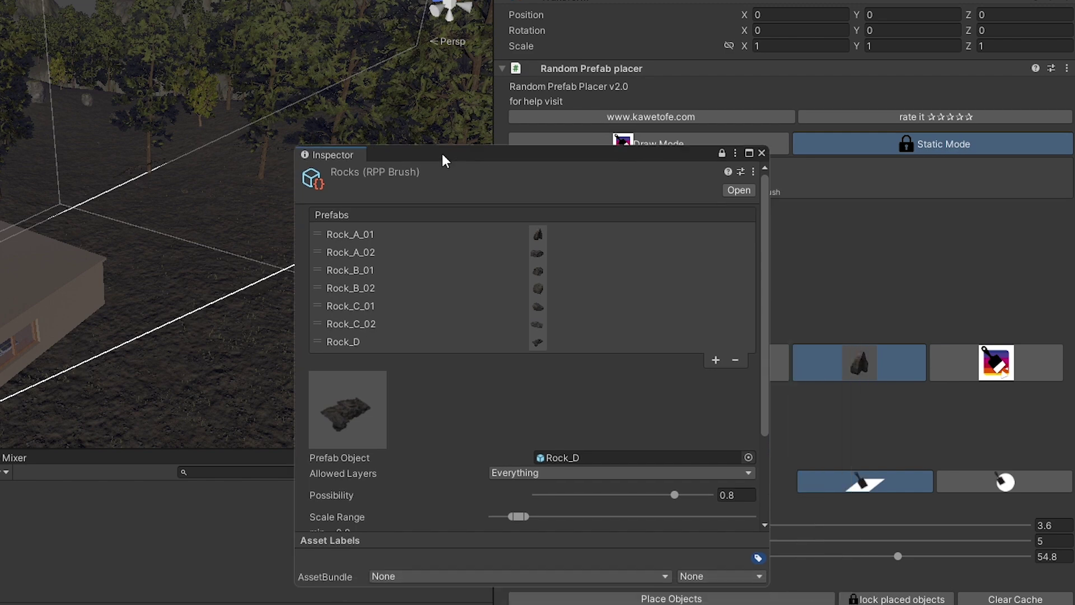
{"action": "left_click_drag", "start_coordinate": [442, 154], "coordinate": [123, 64]}
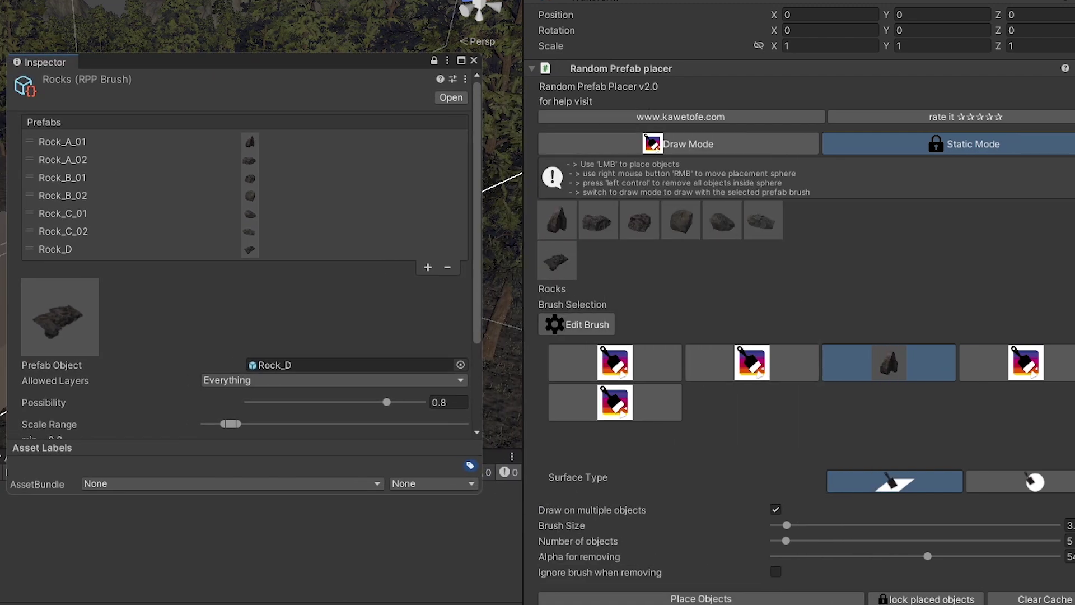
{"action": "left_click", "coordinate": [428, 267]}
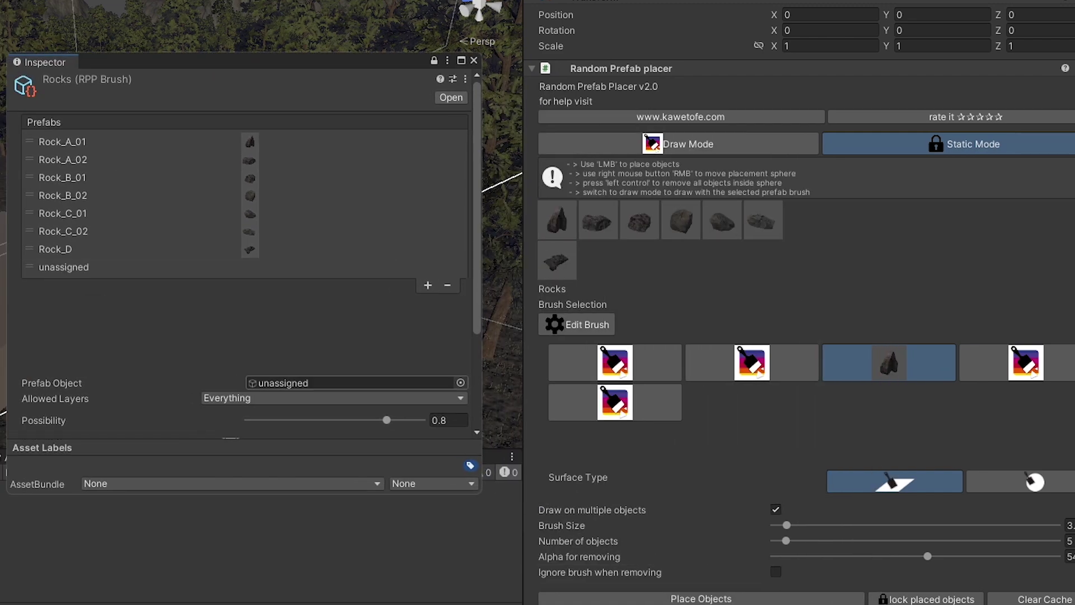
{"action": "left_click", "coordinate": [461, 383]}
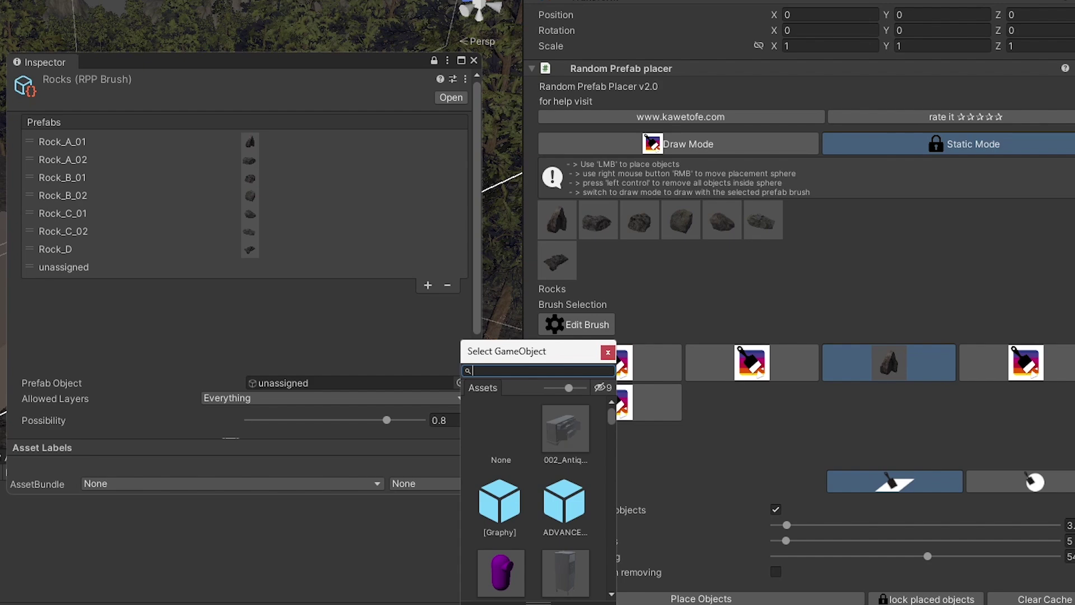
{"action": "left_click", "coordinate": [688, 144]}
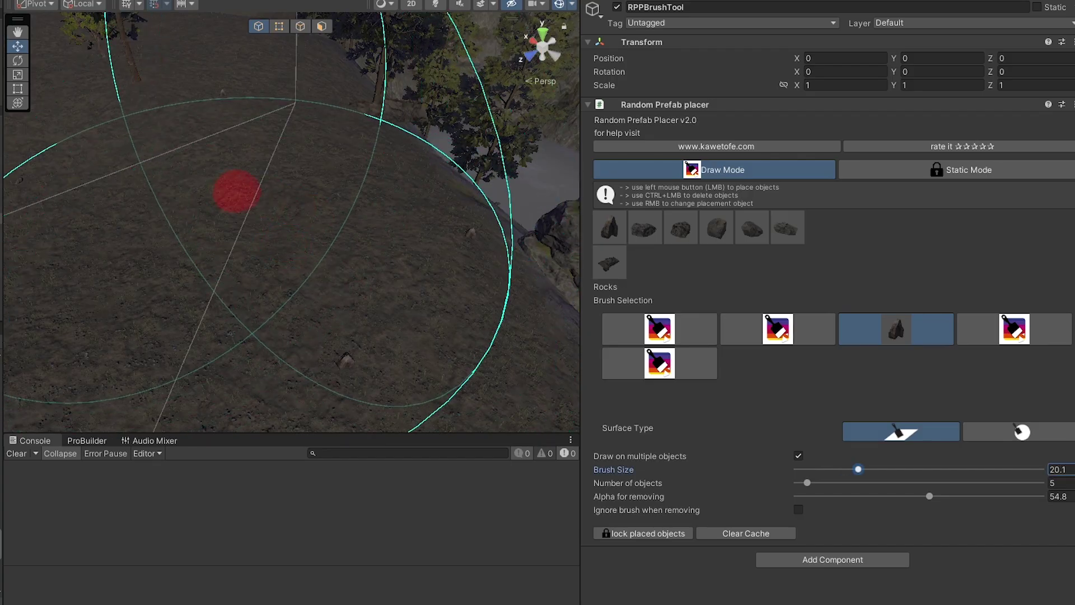
Cut the Rocks brush size to about 4.1 and paint rock clusters up the forested hillside.
{"action": "scroll", "coordinate": [515, 304], "scroll_direction": "down", "scroll_amount": 5, "text": "ctrl"}
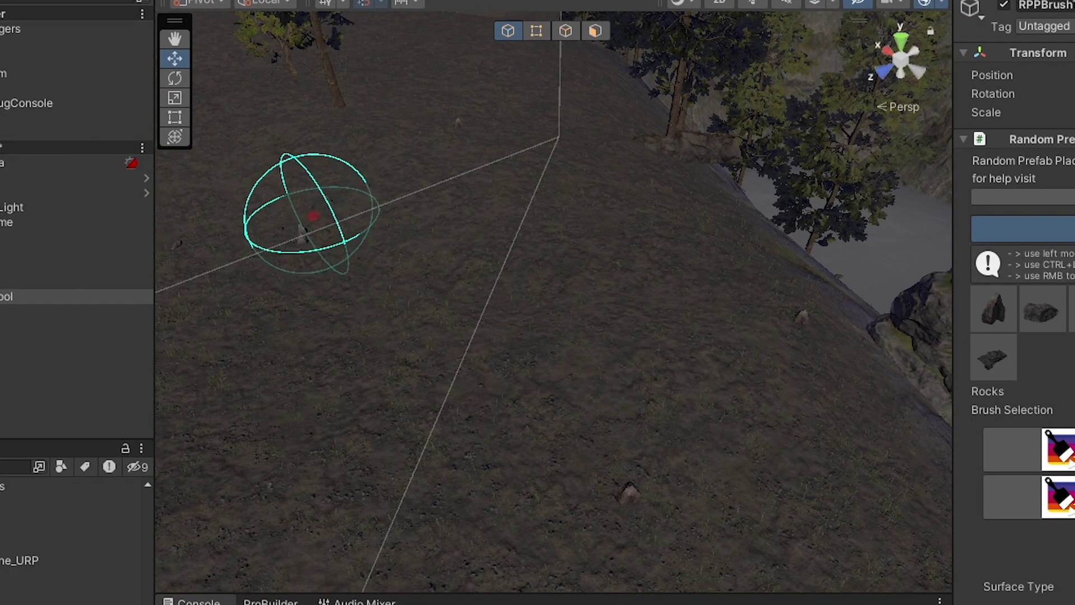
{"action": "left_click_drag", "start_coordinate": [108, 148], "coordinate": [264, 158]}
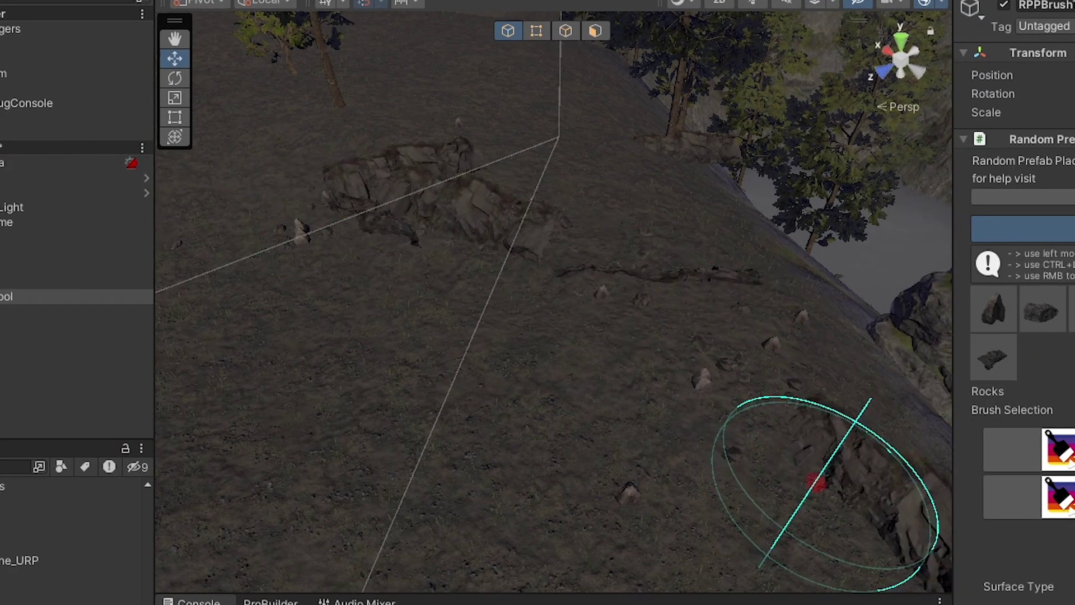
{"action": "mouse_move", "coordinate": [384, 283]}
{"action": "left_mouse_down", "text": "alt"}
{"action": "mouse_move", "coordinate": [444, 253]}
{"action": "mouse_move", "coordinate": [468, 360]}
{"action": "mouse_move", "coordinate": [403, 413]}
{"action": "left_mouse_up", "text": "alt"}
{"action": "left_click_drag", "start_coordinate": [286, 226], "coordinate": [439, 101]}
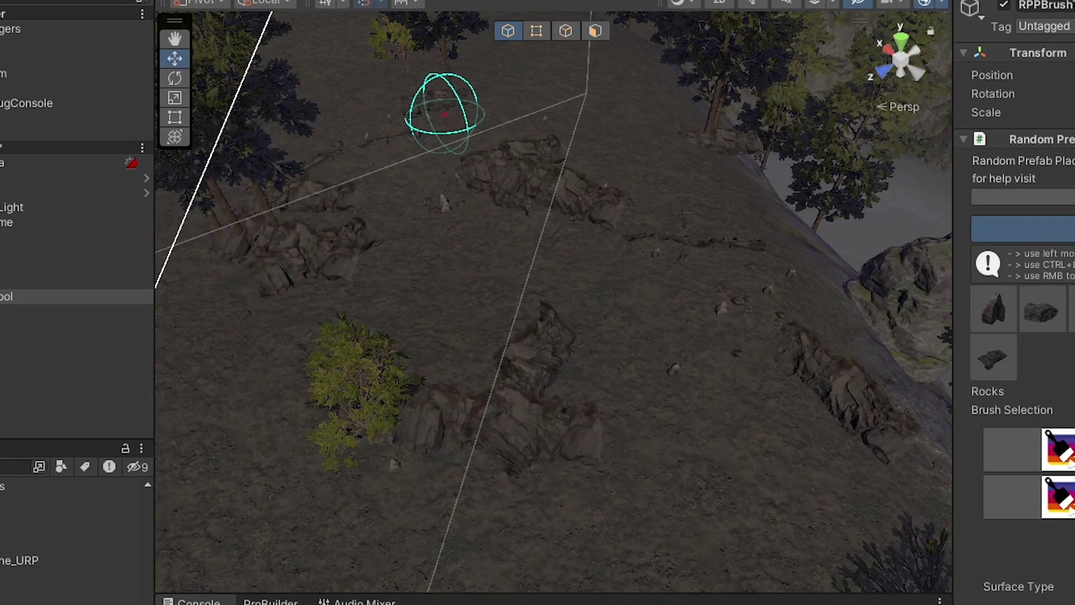
{"action": "mouse_move", "coordinate": [799, 252]}
{"action": "left_mouse_down", "text": "alt"}
{"action": "mouse_move", "coordinate": [801, 307]}
{"action": "mouse_move", "coordinate": [895, 336]}
{"action": "mouse_move", "coordinate": [870, 453]}
{"action": "mouse_move", "coordinate": [688, 247]}
{"action": "mouse_move", "coordinate": [667, 253]}
{"action": "mouse_move", "coordinate": [683, 247]}
{"action": "left_mouse_up", "text": "alt"}
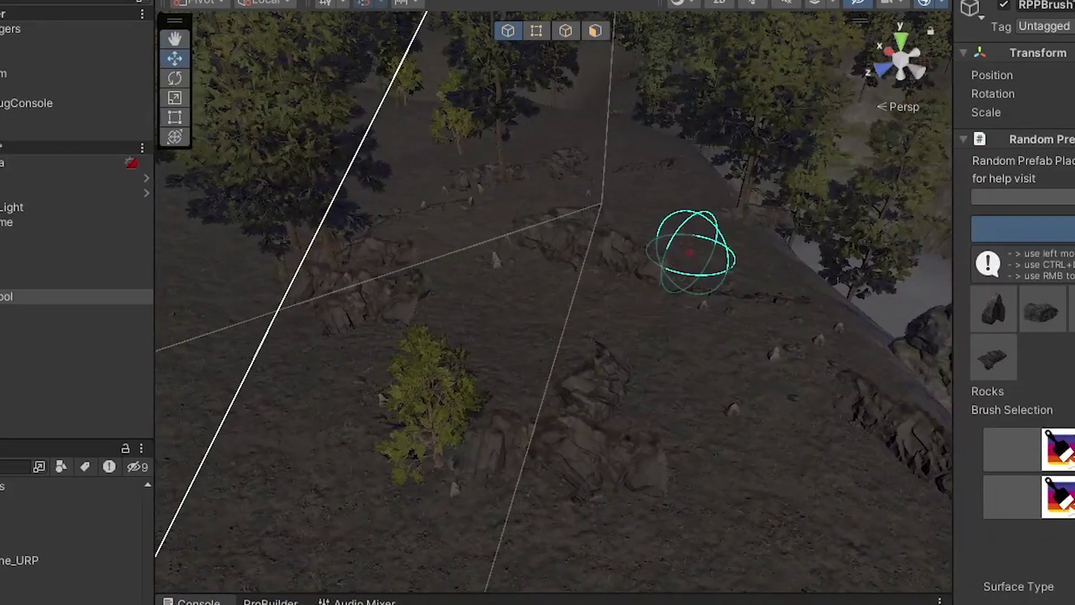